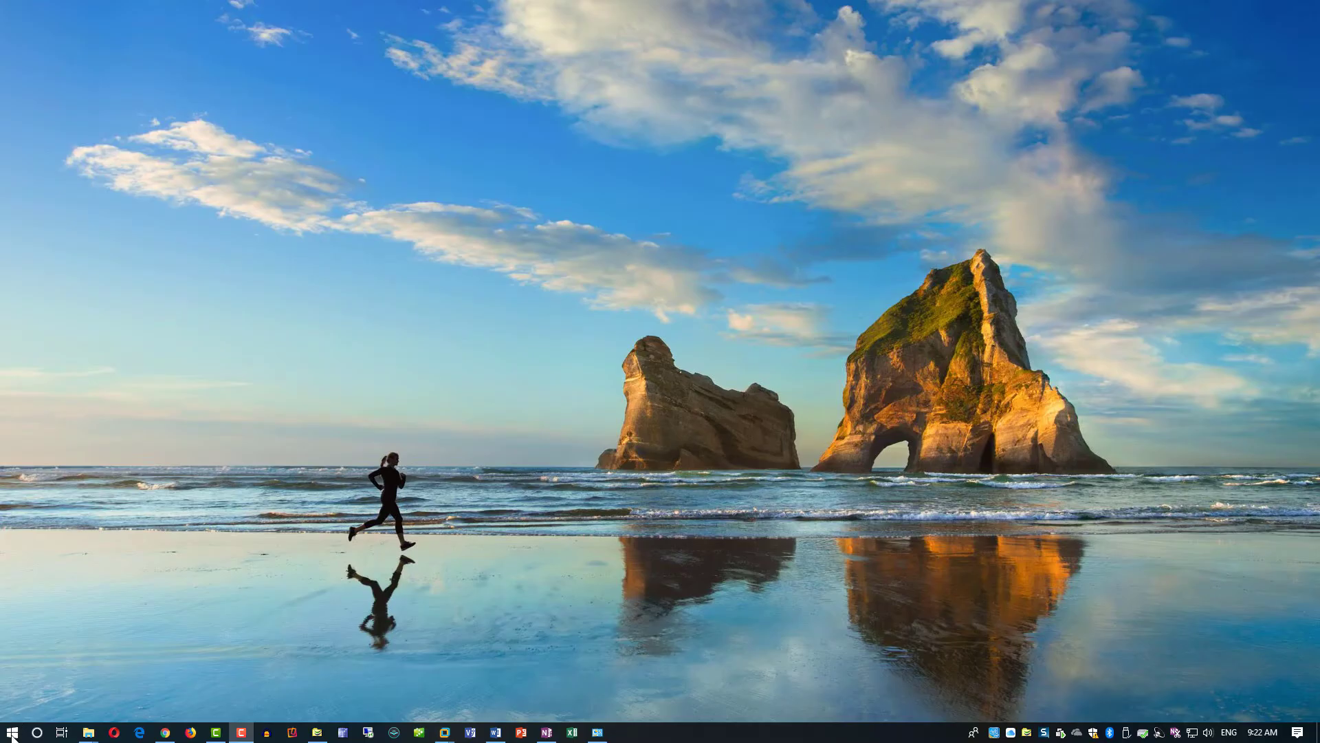
Step: Open Device Manager from Control Panel and expand Network adapters to show the Qualcomm Atheros wireless adapter
{"action": "left_click", "coordinate": [11, 733]}
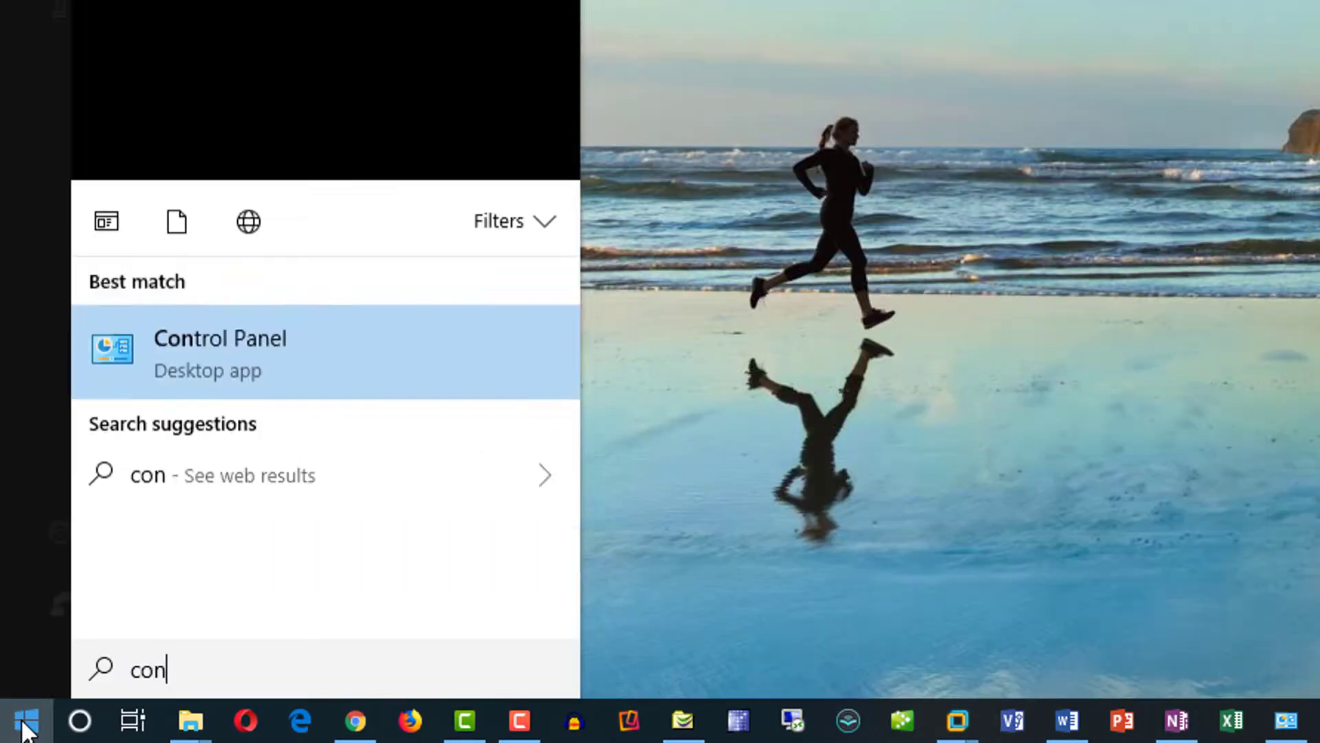
{"action": "type", "text": "tro"}
{"action": "key", "text": "Return"}
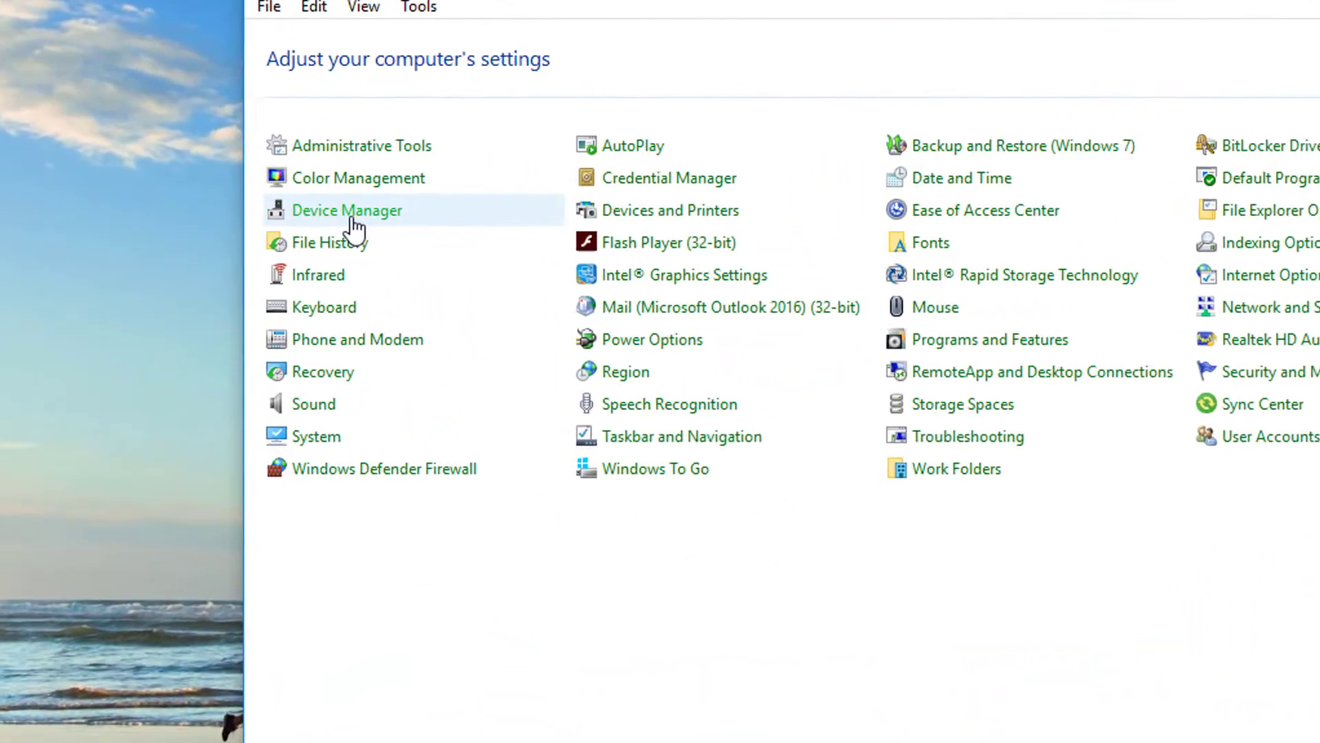
{"action": "left_click", "coordinate": [368, 231]}
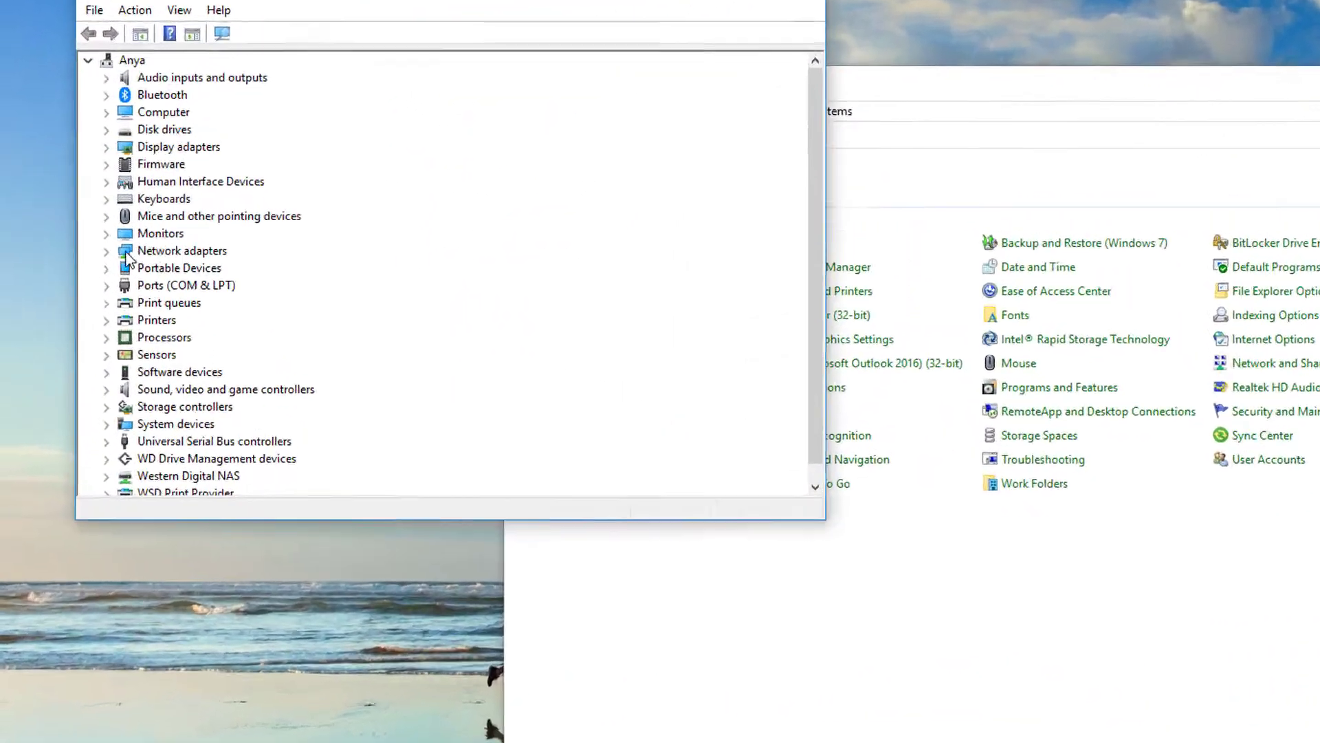
{"action": "left_click", "coordinate": [76, 230]}
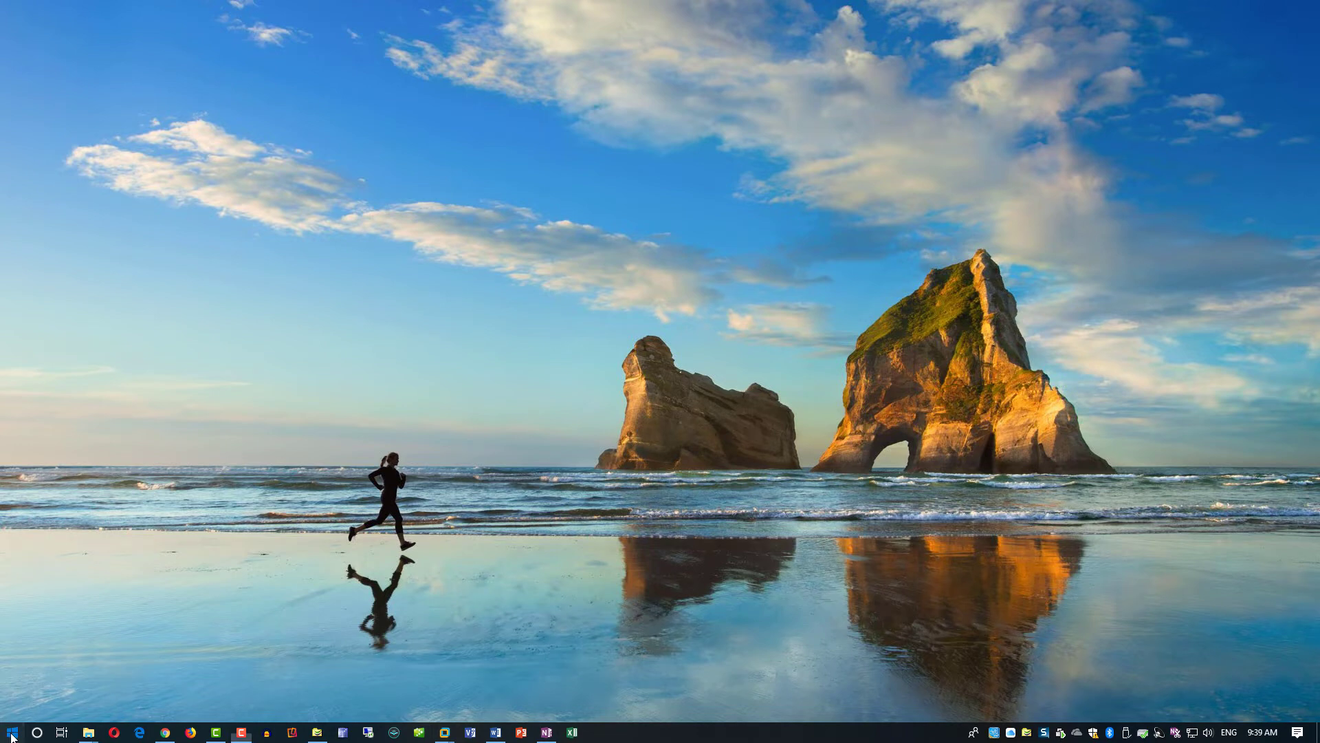
Step: Open Control Panel and view the Network and Sharing Center's Ethernet connection
{"action": "left_click", "coordinate": [11, 735]}
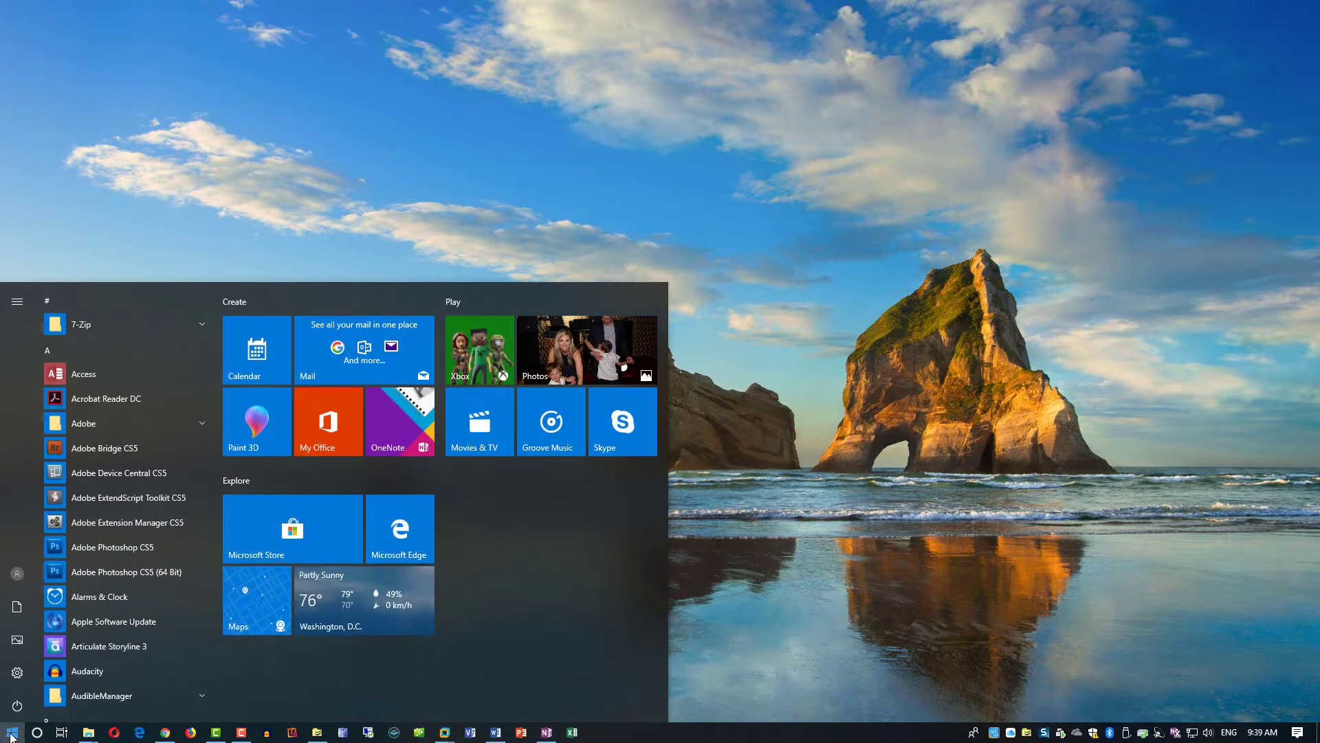
{"action": "type", "text": "contr"}
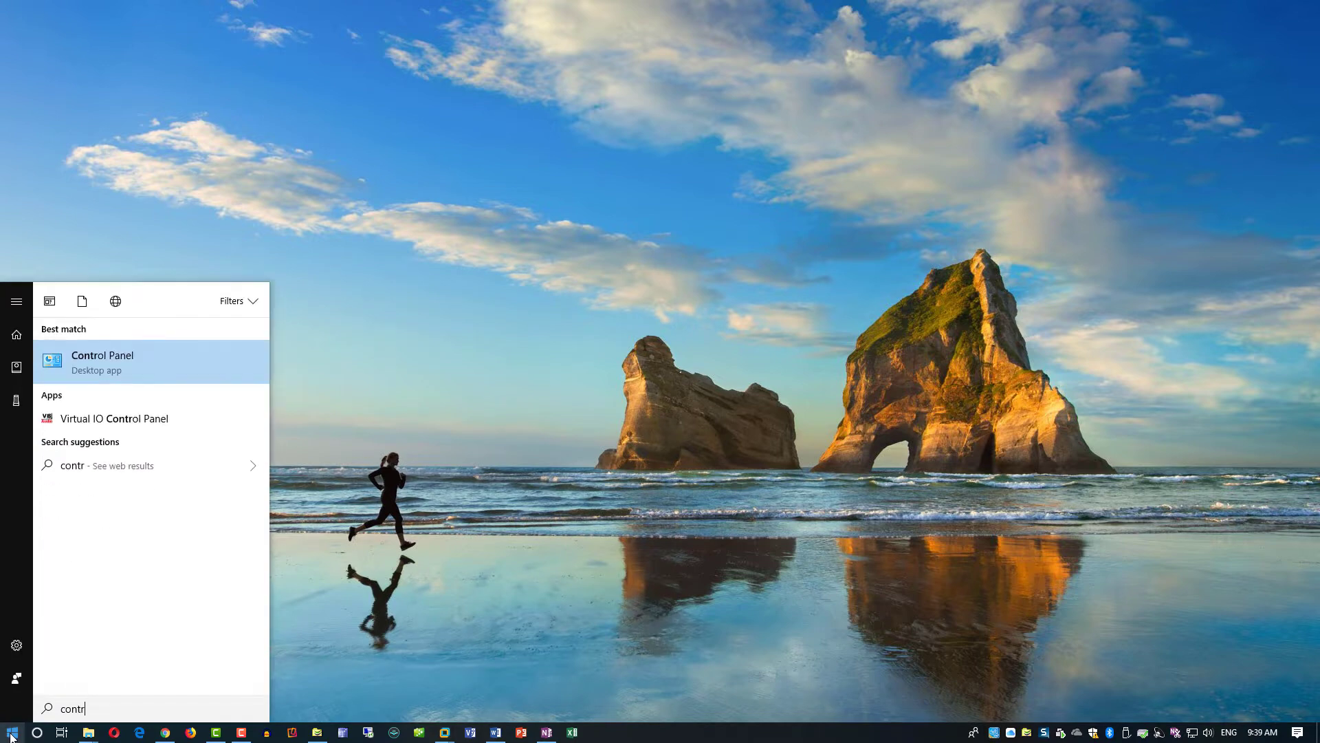
{"action": "type", "text": "o"}
{"action": "key", "text": "Return"}
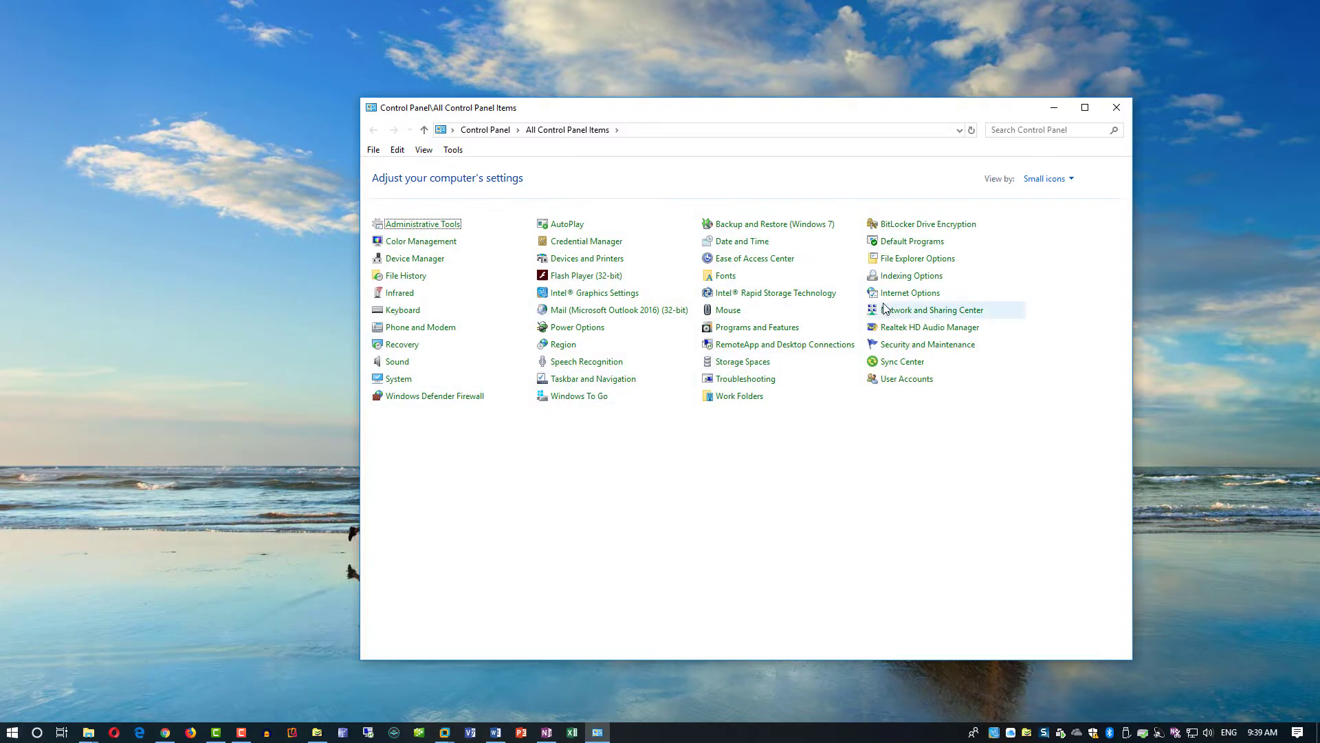
{"action": "left_click", "coordinate": [897, 313]}
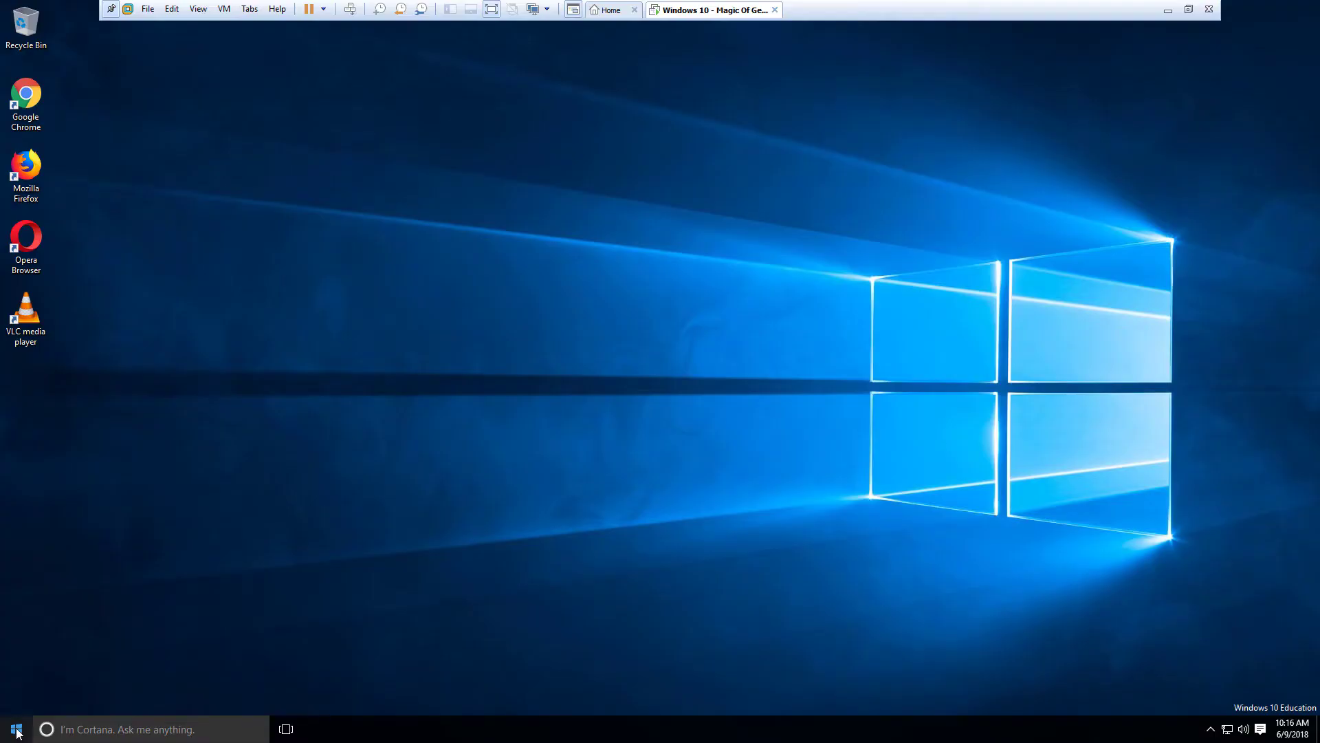
Step: Open Control Panel's User Accounts page showing the local Administrator account
{"action": "left_click", "coordinate": [16, 729]}
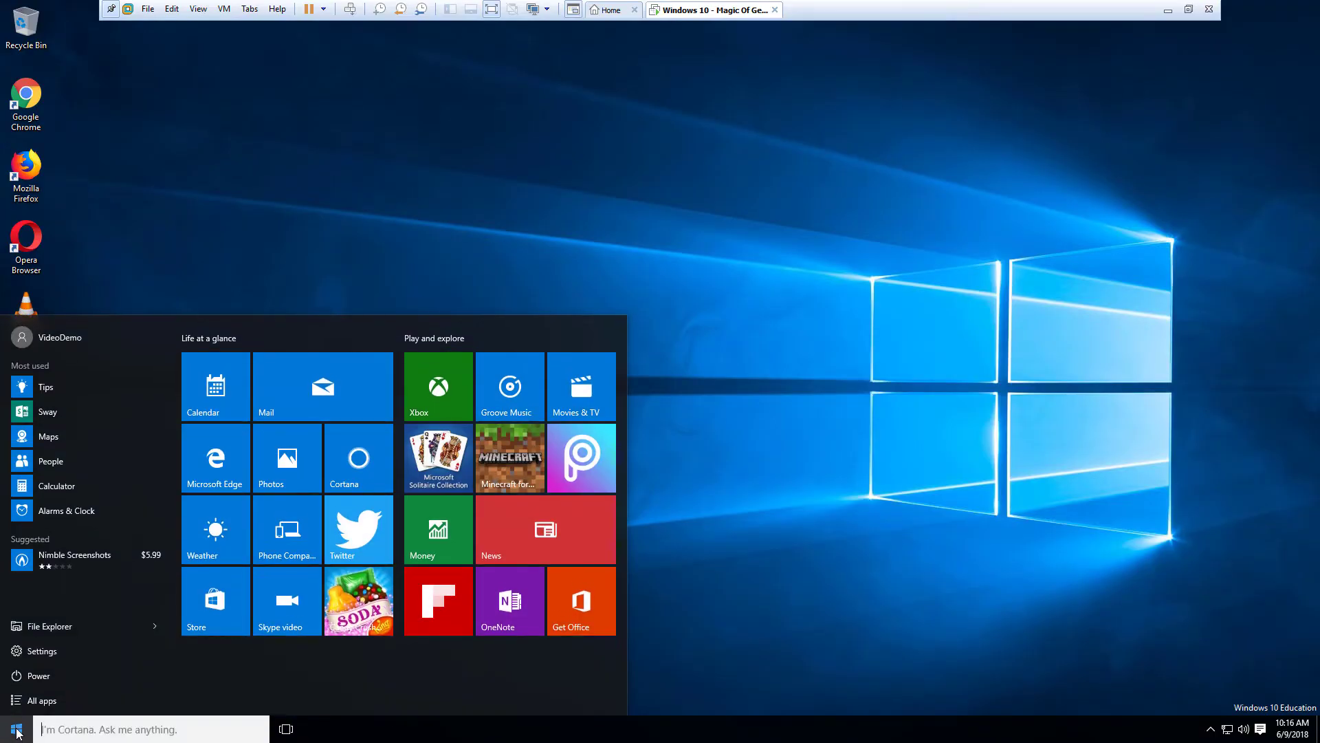
{"action": "type", "text": "control"}
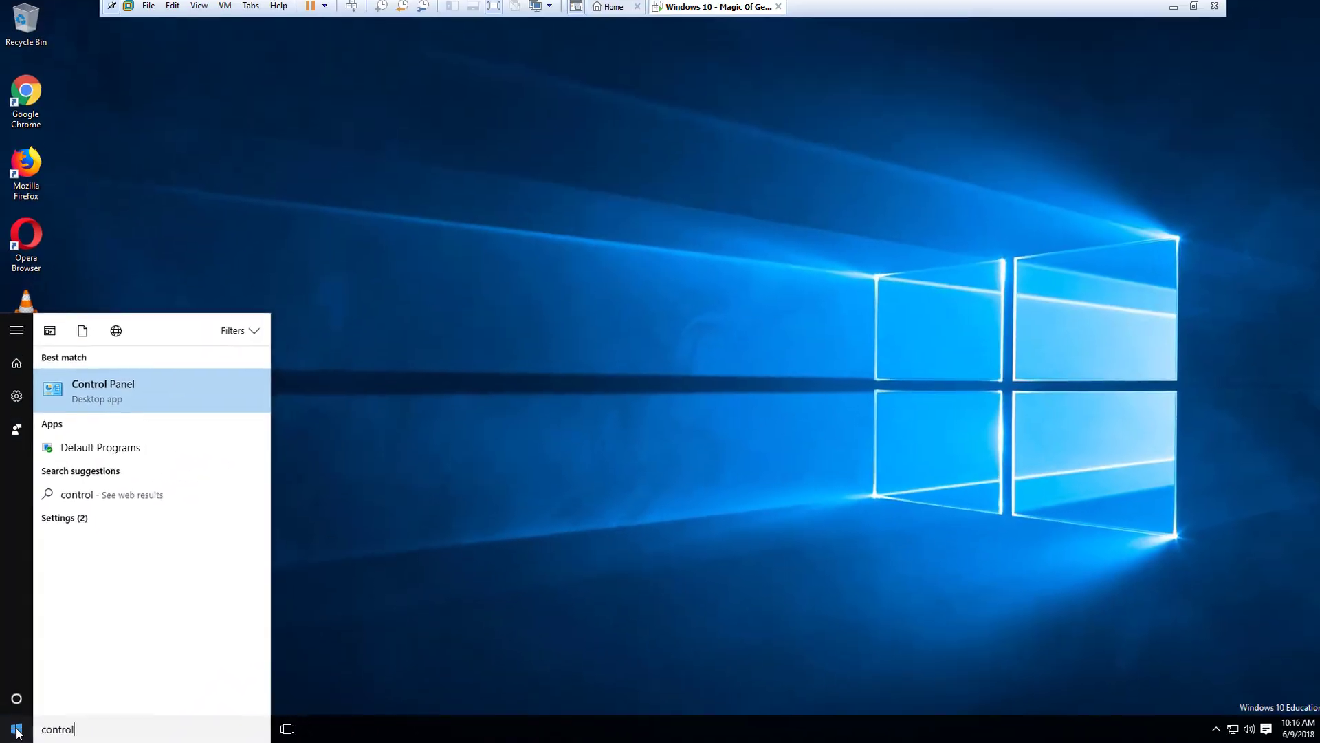
{"action": "key", "text": "Return"}
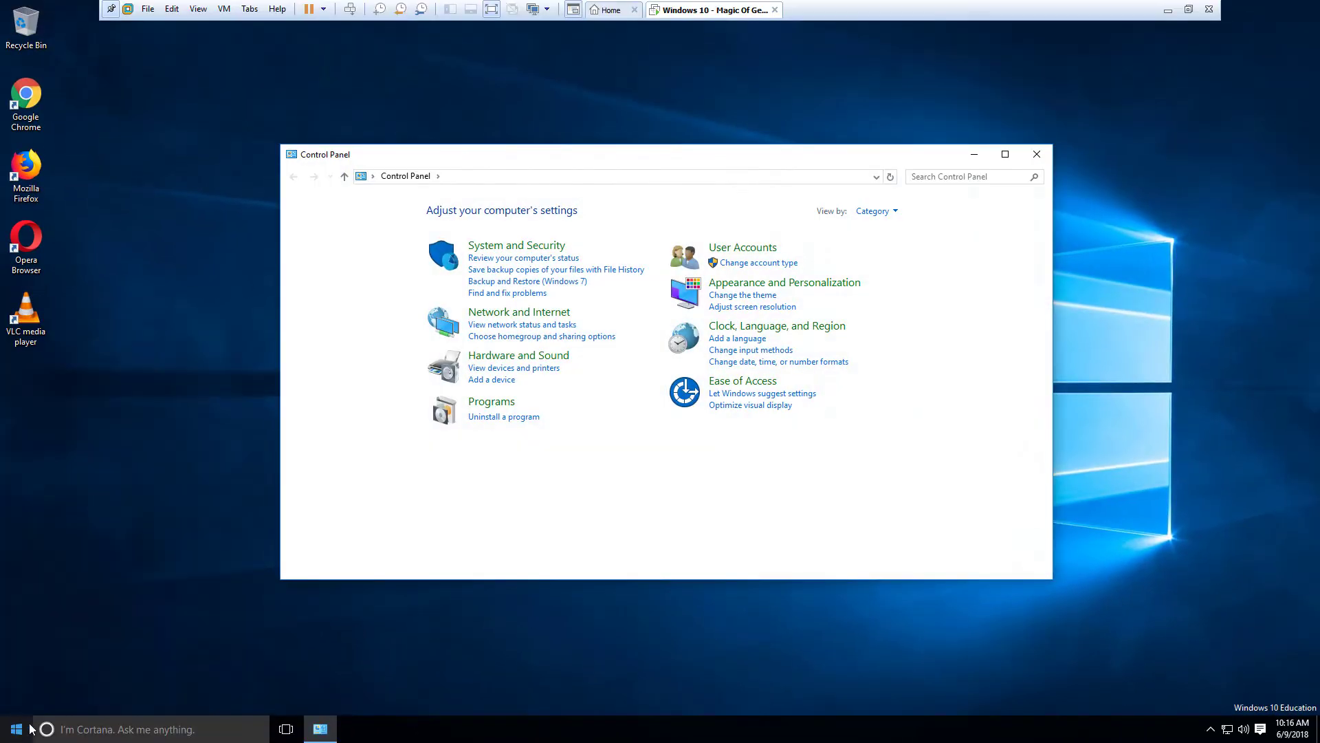
{"action": "left_click", "coordinate": [750, 247]}
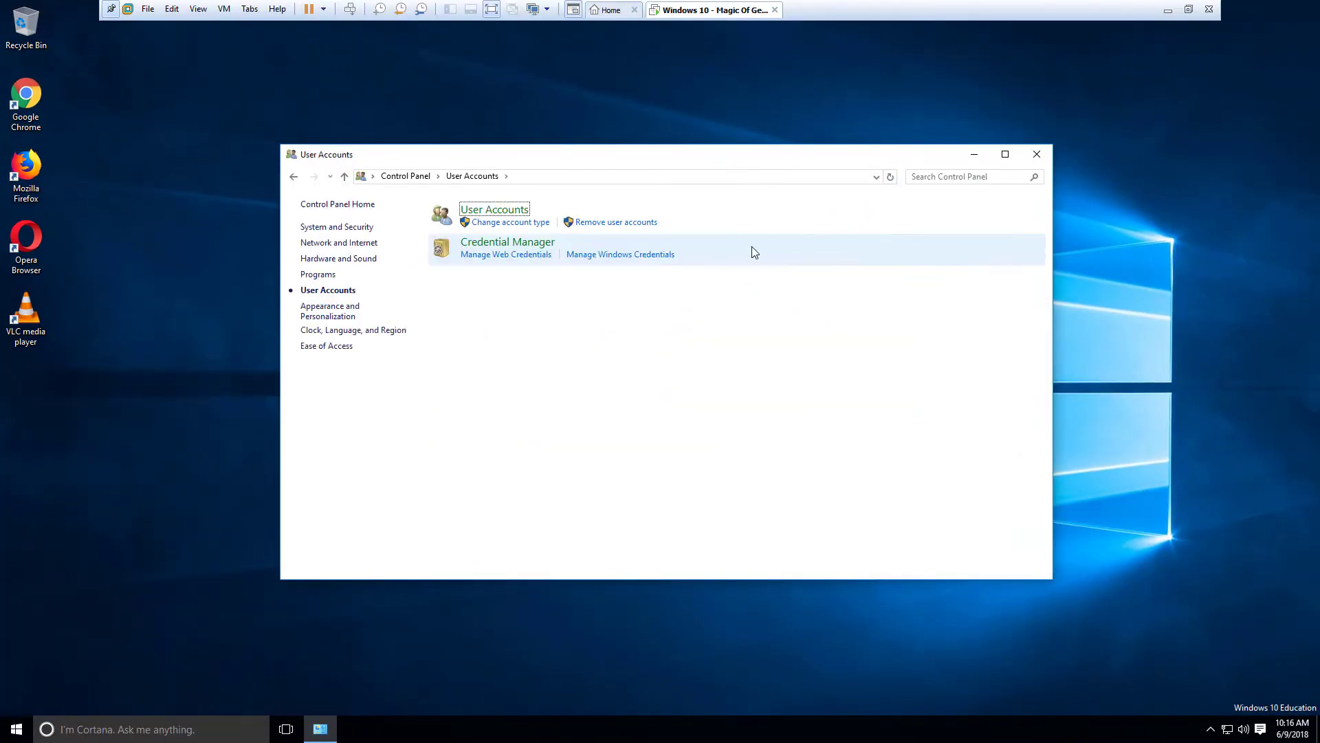
{"action": "left_click", "coordinate": [509, 210]}
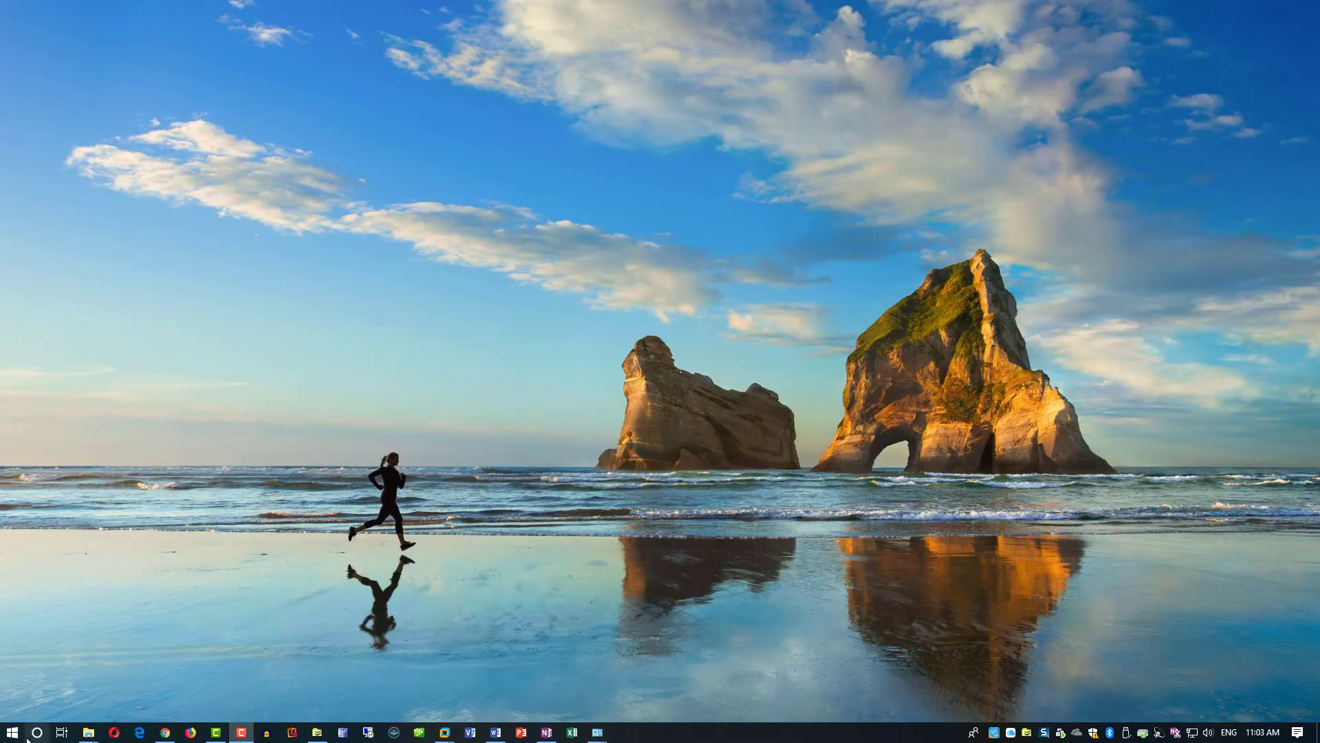
Step: Launch Settings and go to Network & Internet > Mobile hotspot, where sharing is off
{"action": "left_click", "coordinate": [13, 733]}
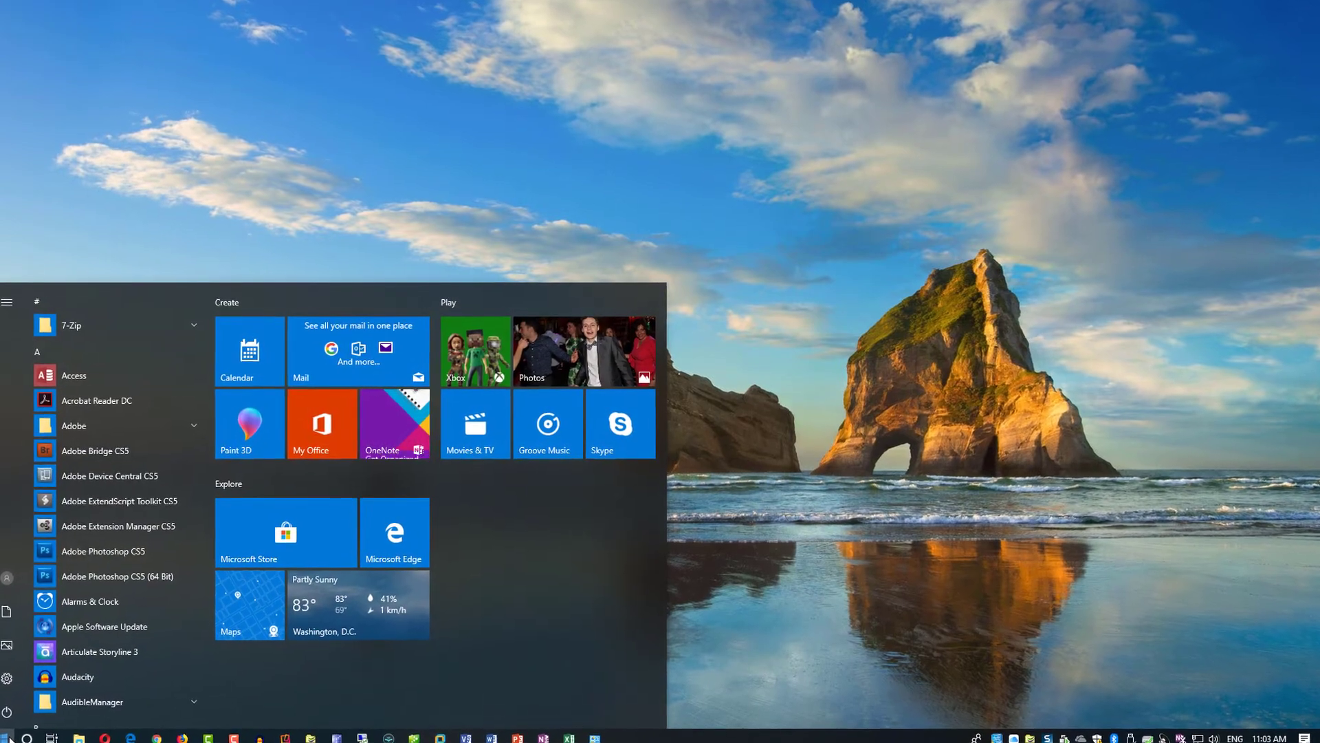
{"action": "type", "text": "set"}
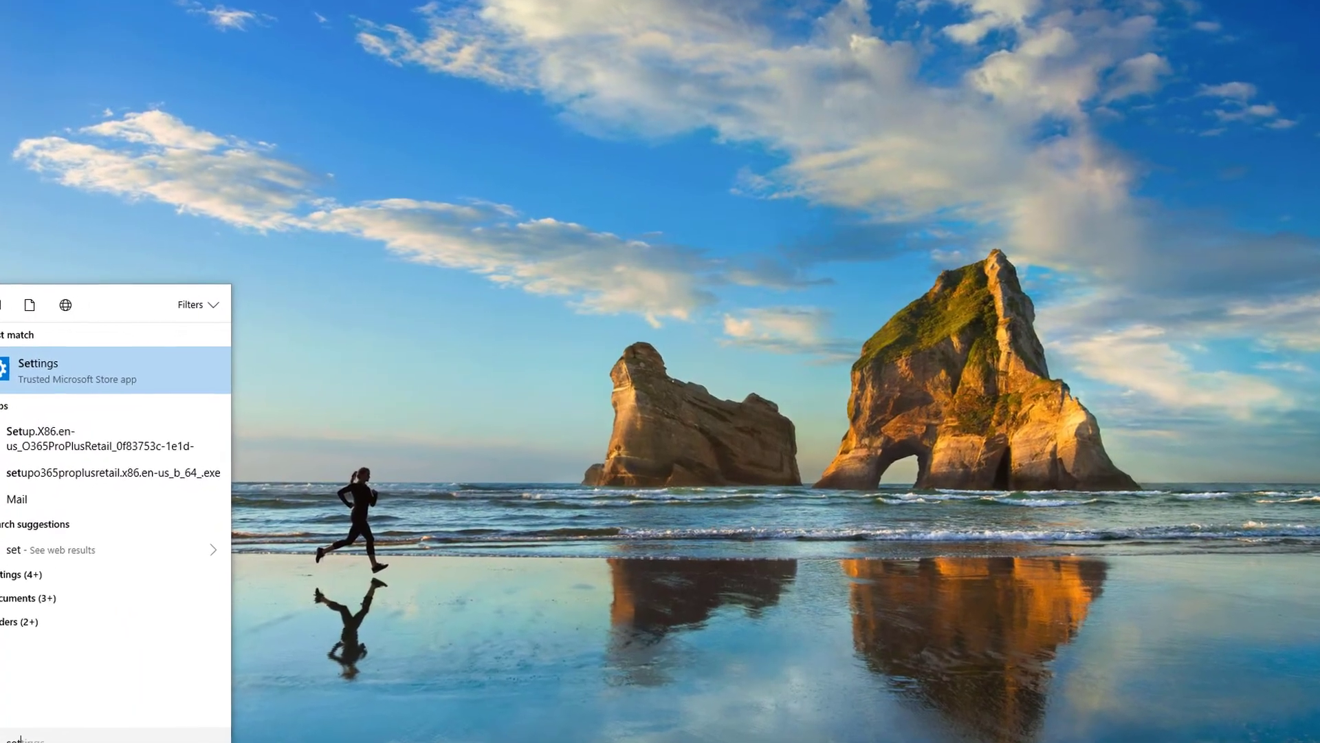
{"action": "key", "text": "Return"}
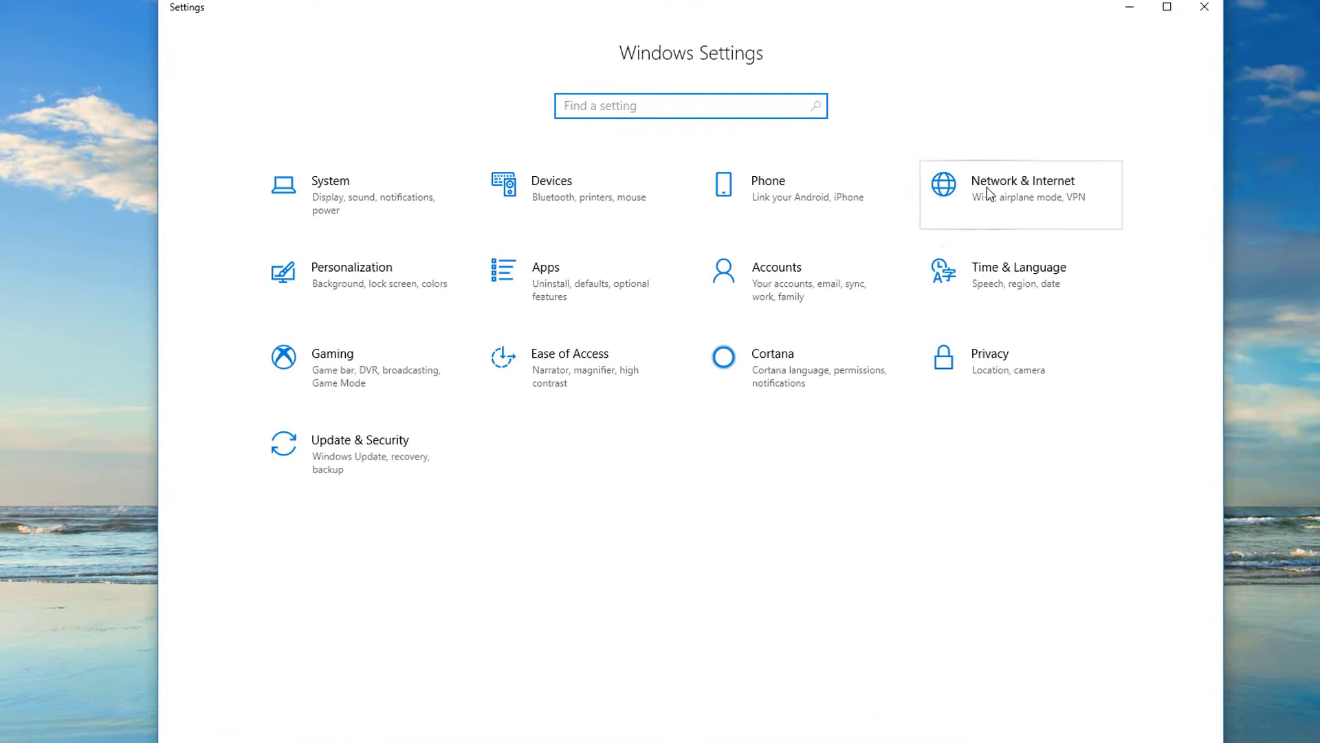
{"action": "left_click", "coordinate": [1034, 200]}
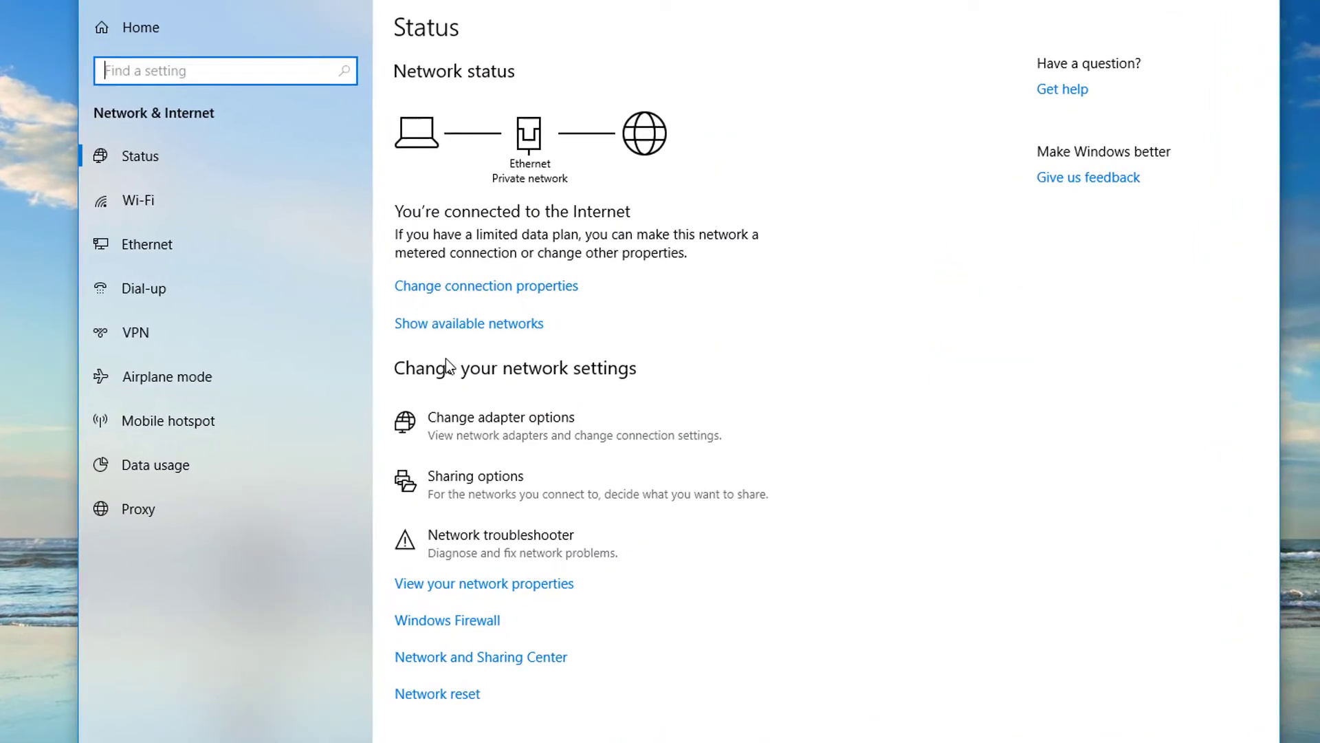
{"action": "left_click", "coordinate": [175, 427]}
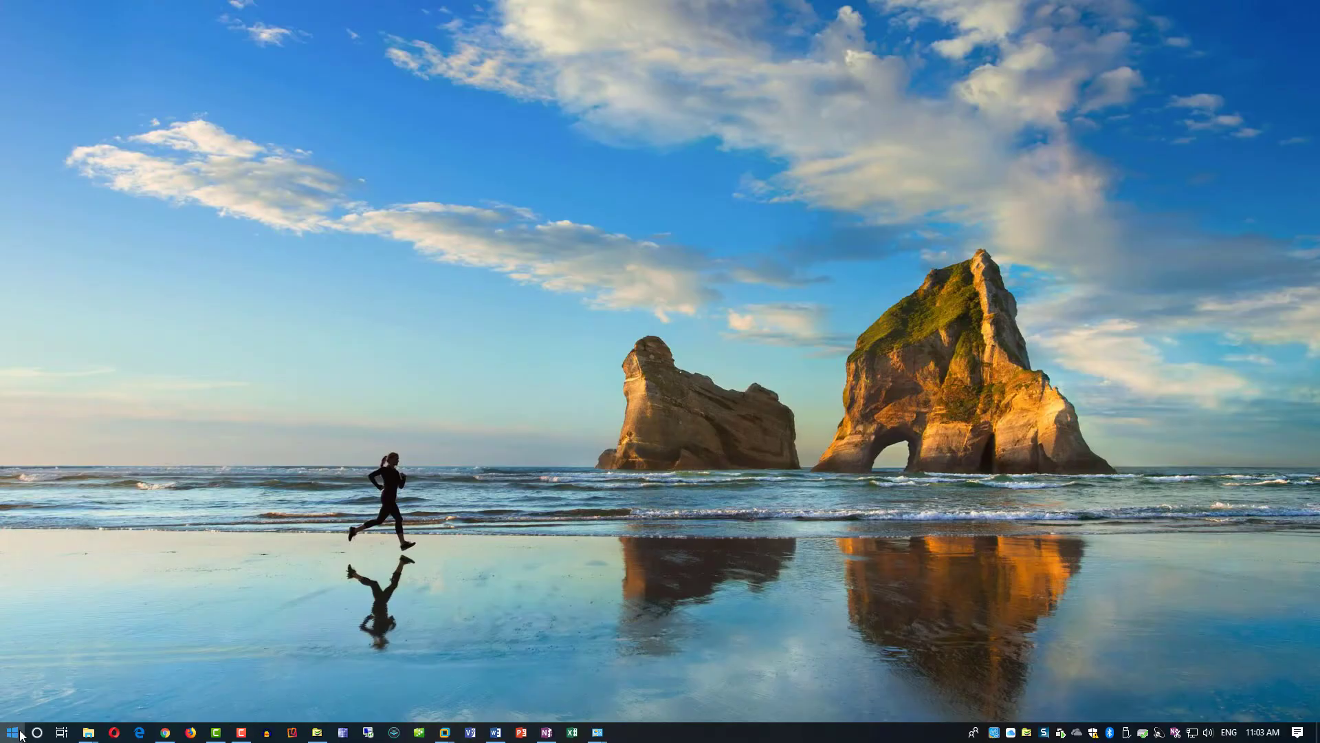
{"action": "left_click", "coordinate": [12, 733]}
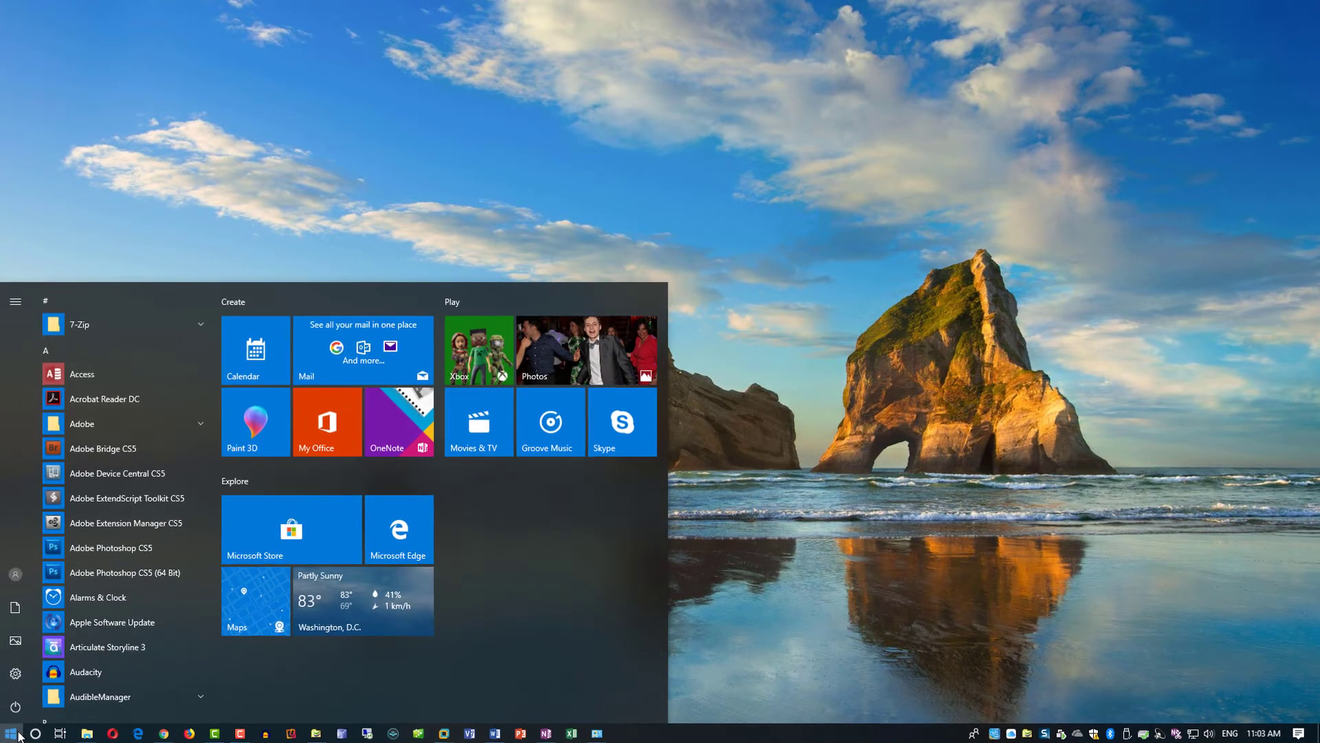
{"action": "type", "text": "set"}
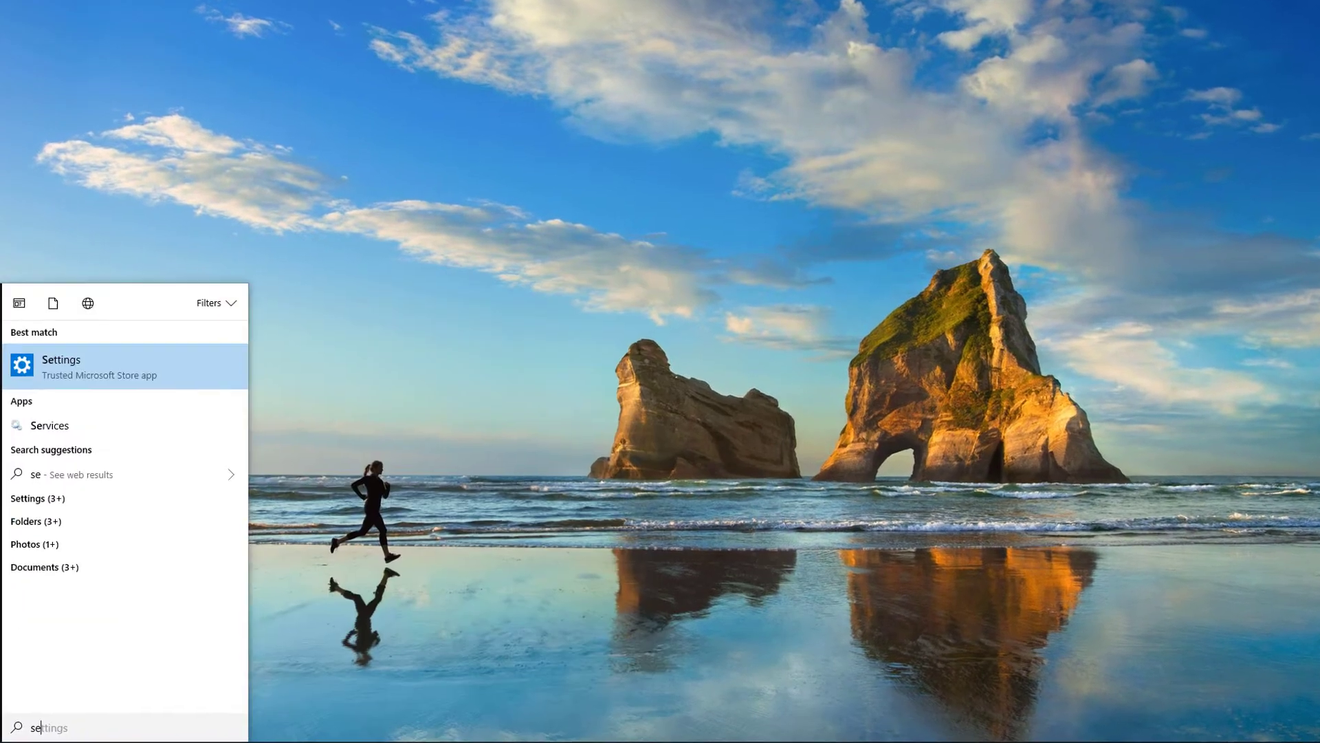
{"action": "key", "text": "Return"}
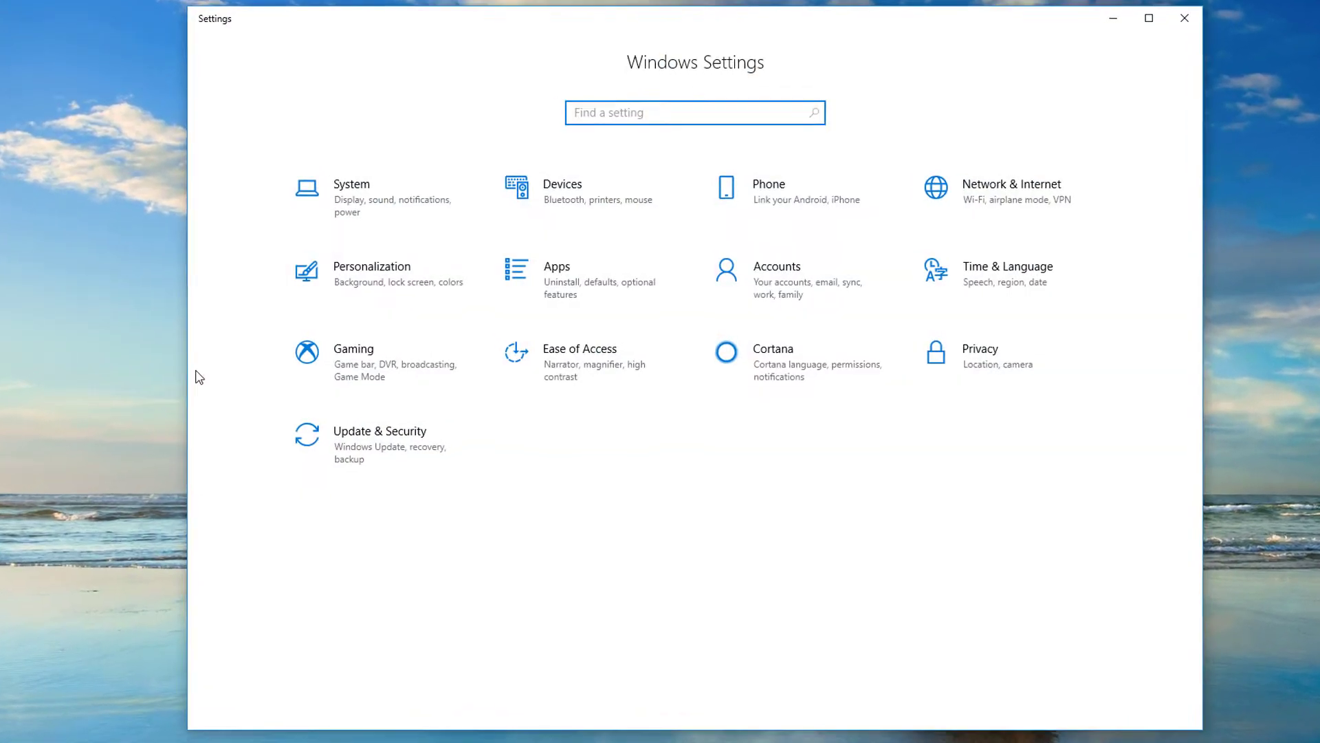
{"action": "left_click", "coordinate": [1035, 200]}
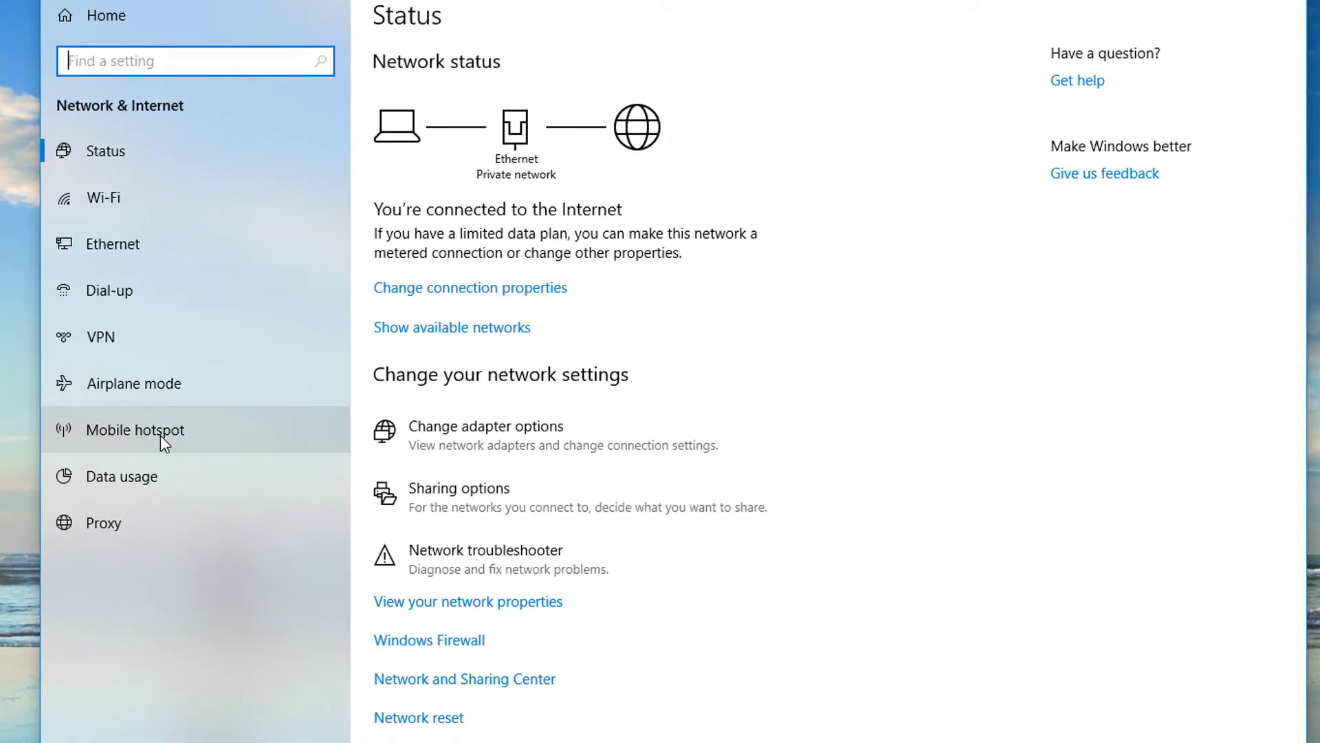
{"action": "left_click", "coordinate": [180, 440]}
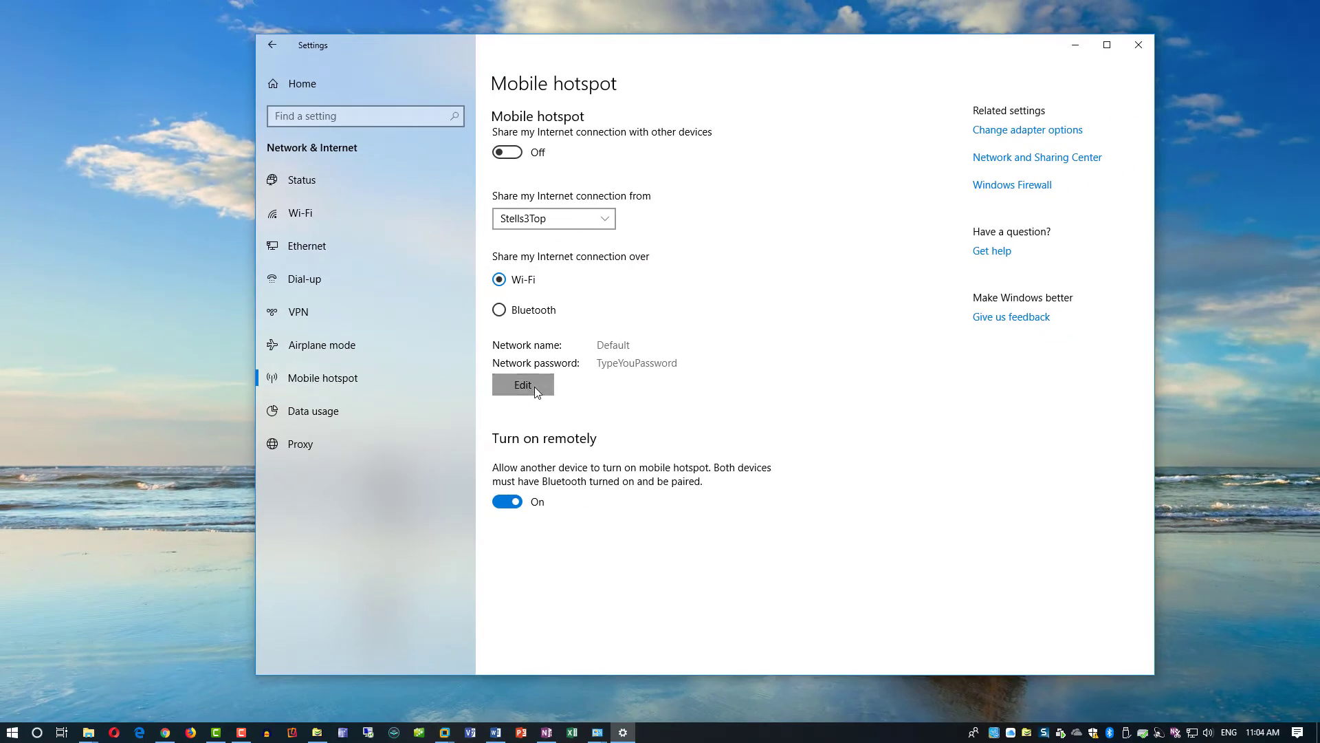
Step: Edit the hotspot info: rename 'Default' to Windows10MobileHotspot and enter a new secure password
{"action": "left_click", "coordinate": [534, 387]}
{"action": "left_click_drag", "start_coordinate": [527, 335], "coordinate": [480, 330]}
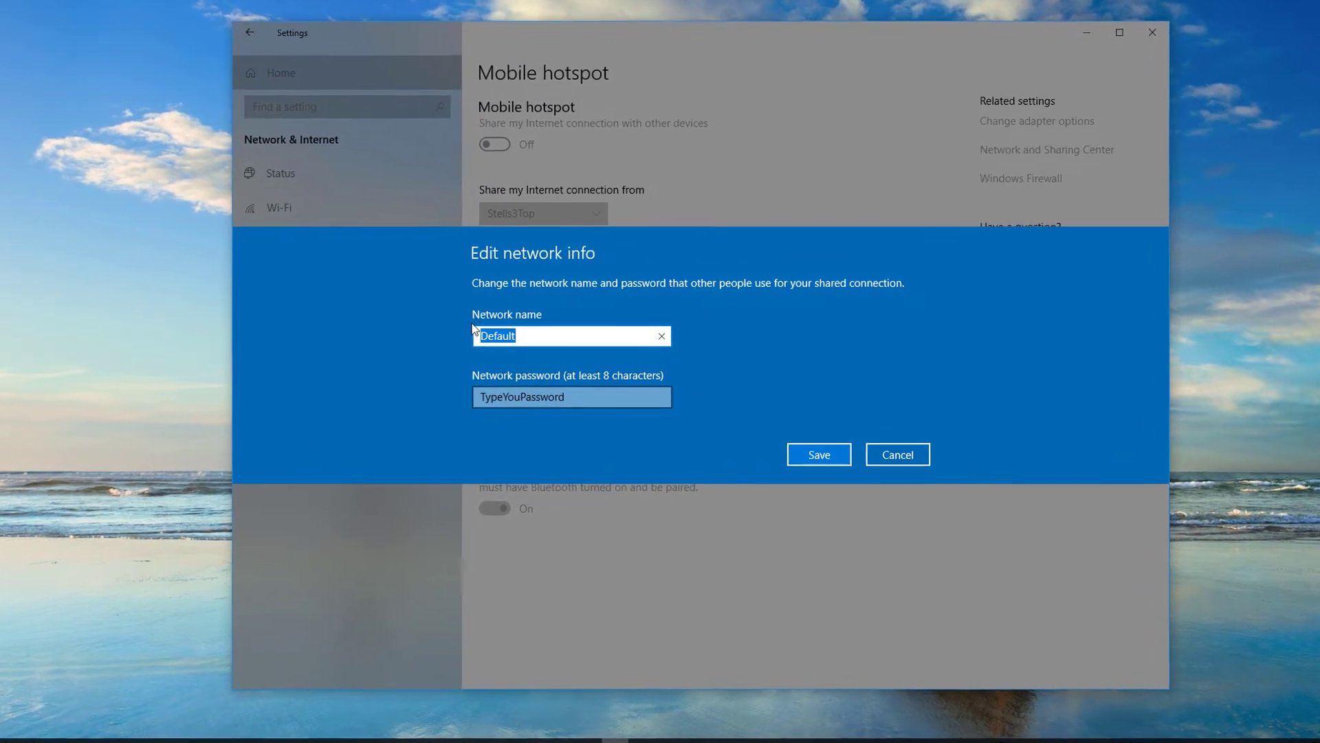
{"action": "type", "text": "Windows10Mobile"}
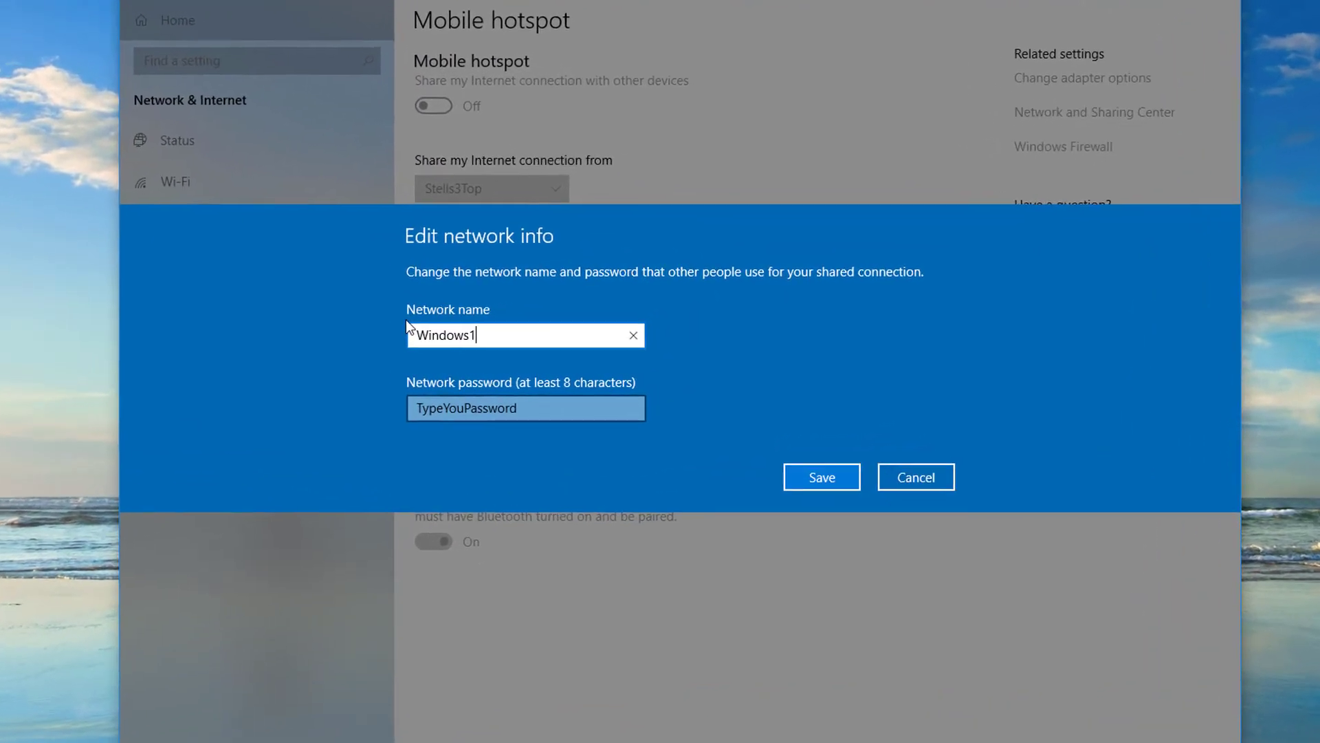
{"action": "type", "text": "Hotspot"}
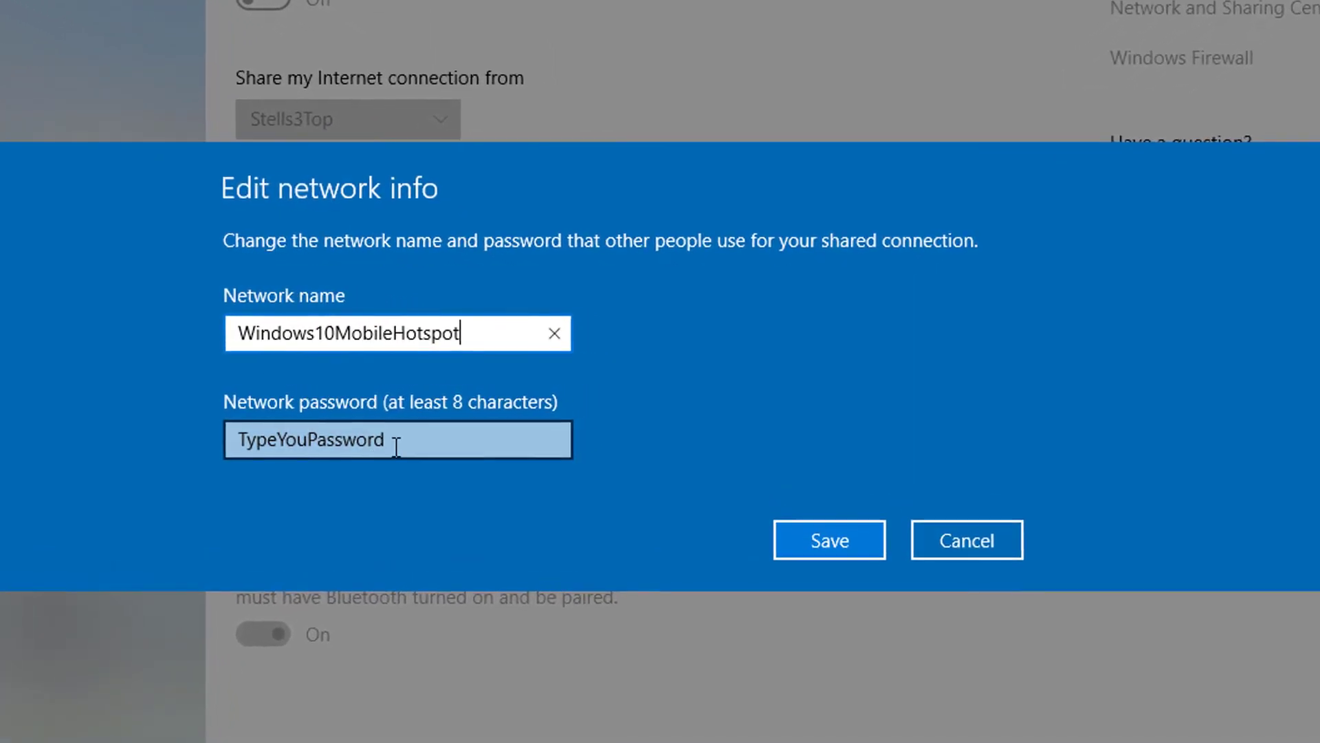
{"action": "left_click_drag", "start_coordinate": [394, 438], "coordinate": [244, 440]}
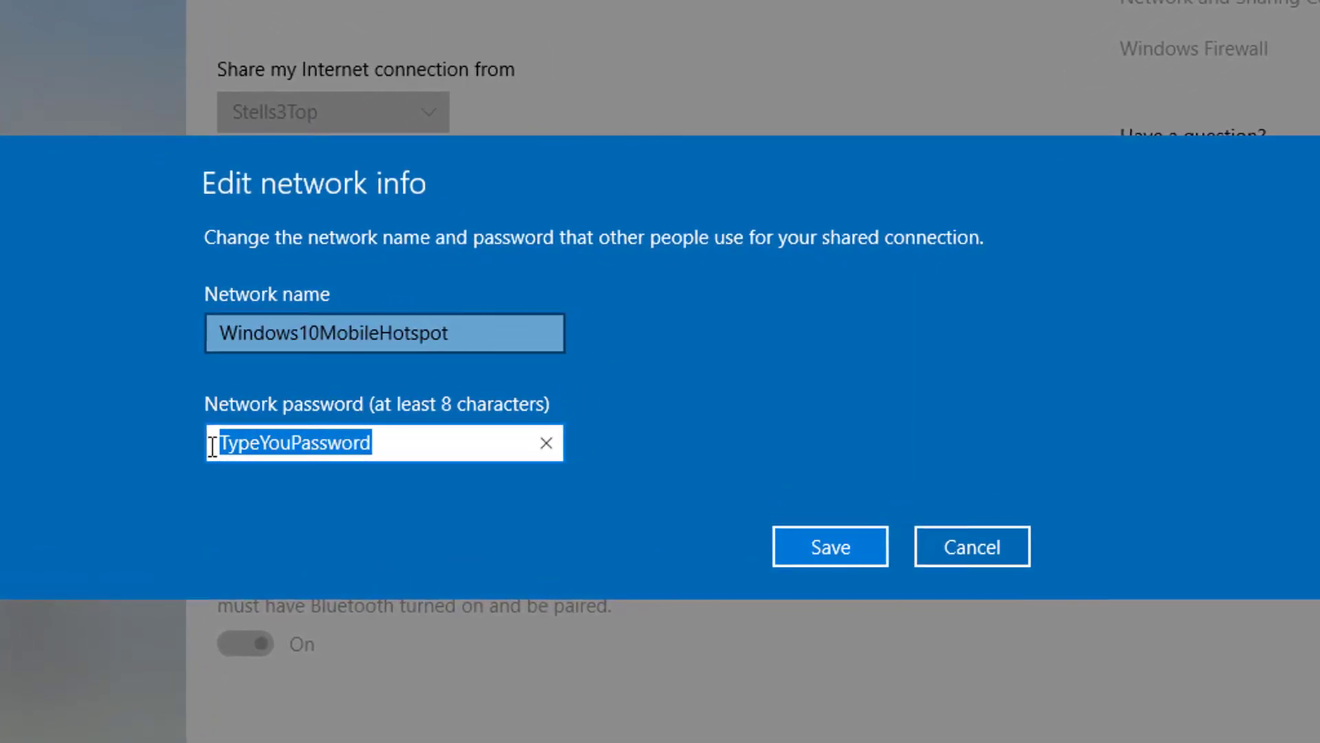
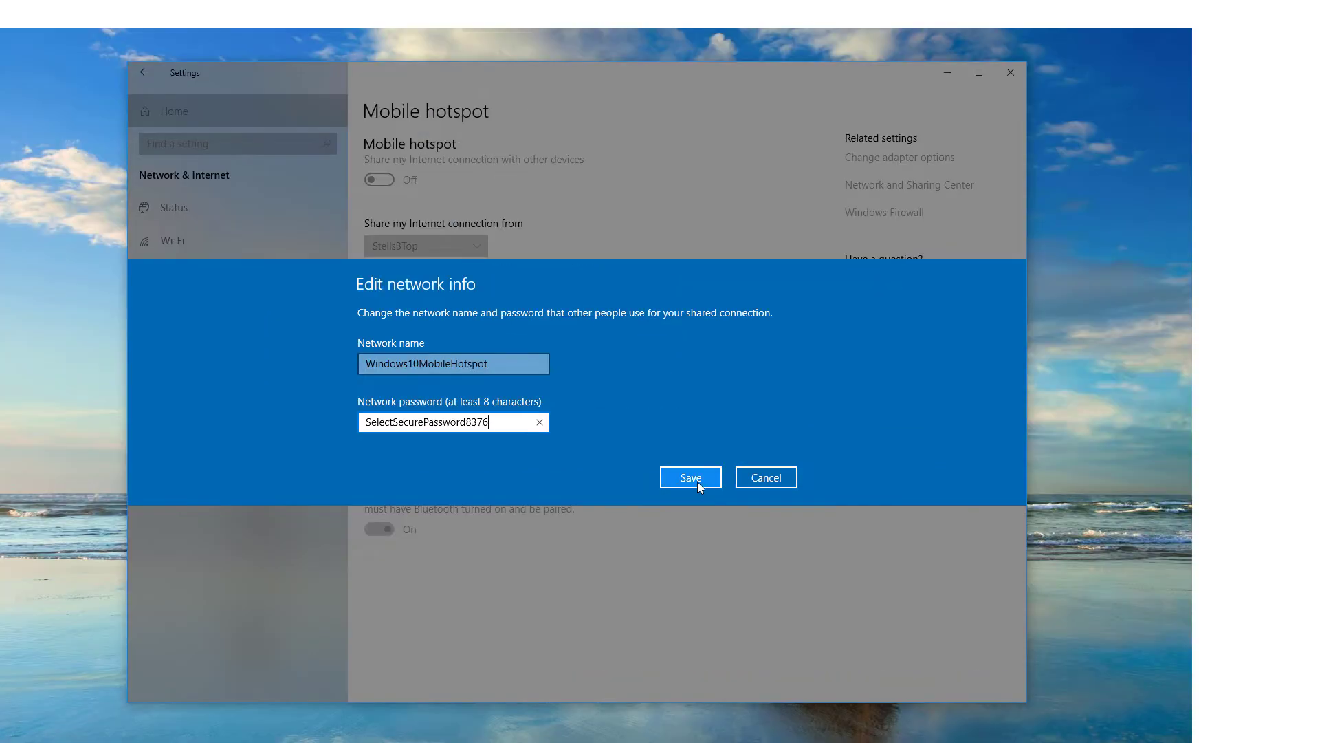
Step: Save the network info, turn on 'Share my Internet connection', and enter the hotspot password on the iPad
{"action": "left_click", "coordinate": [826, 454]}
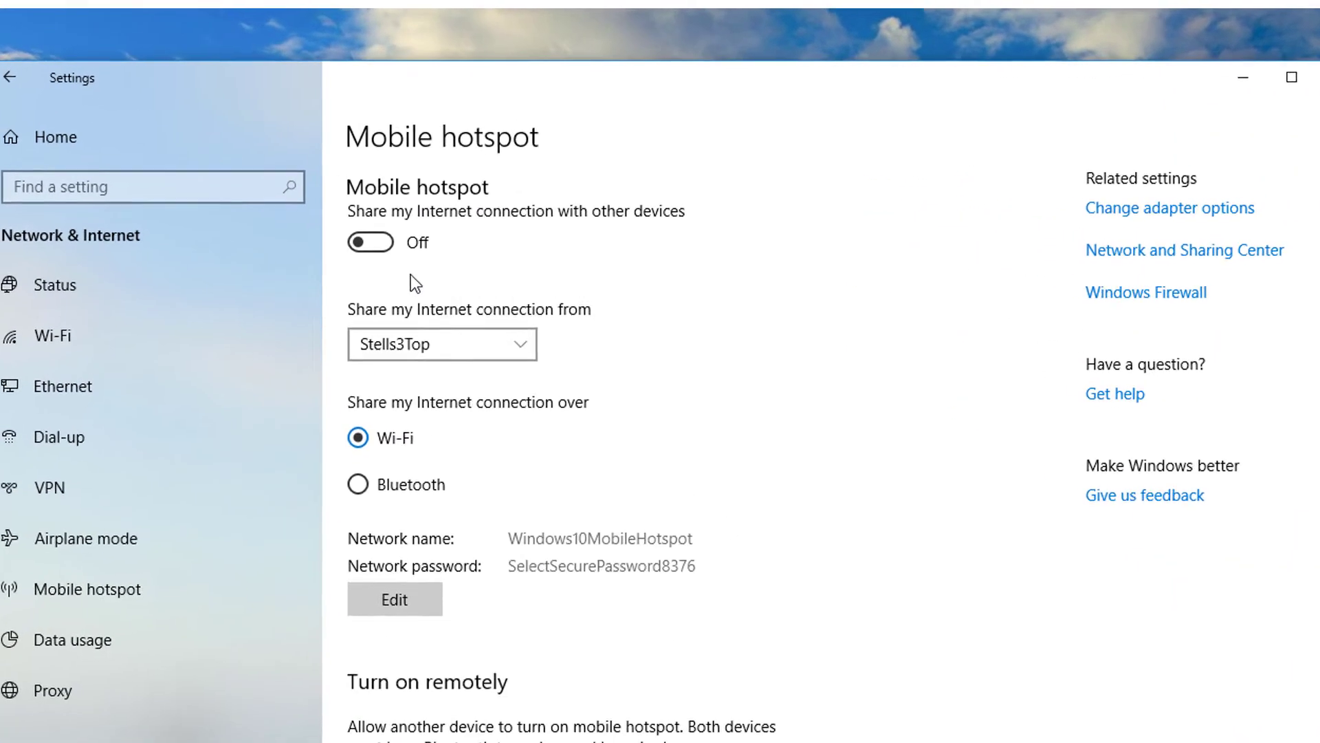
{"action": "left_click", "coordinate": [379, 269]}
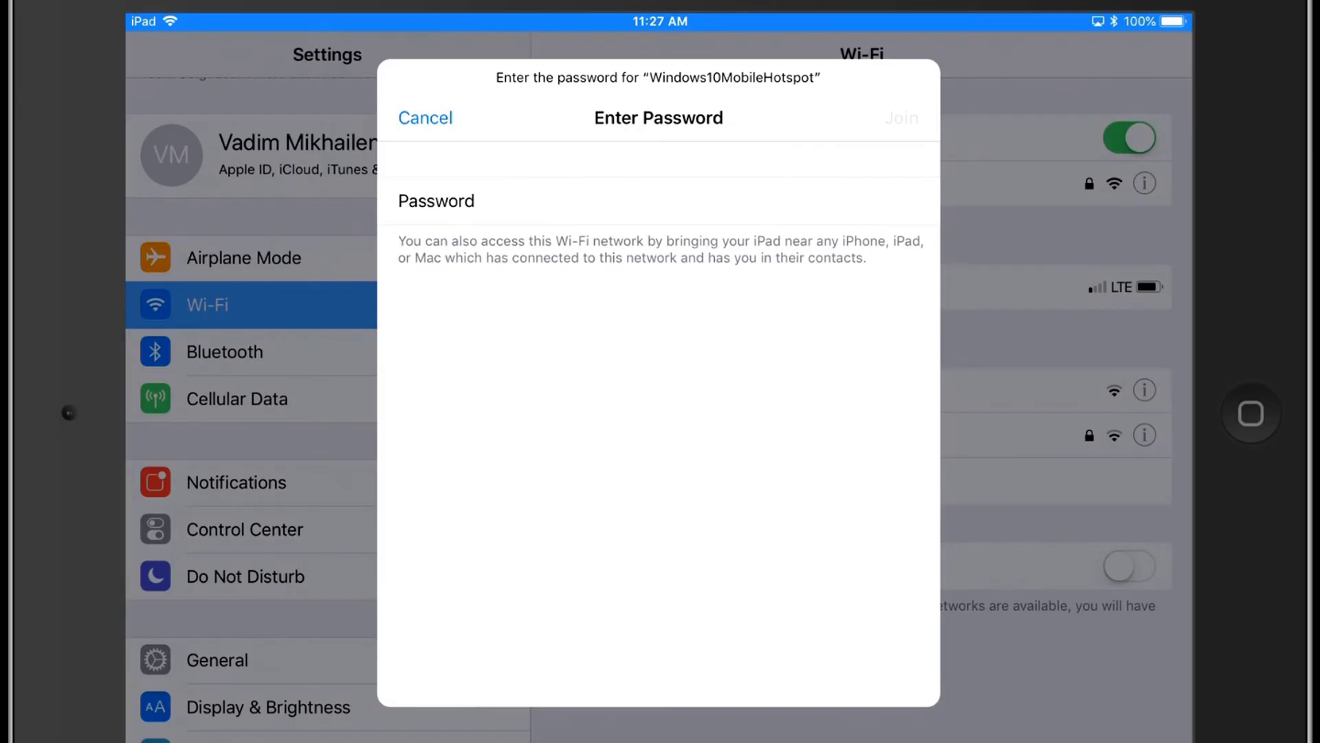
{"action": "type", "text": "••••••••8"}
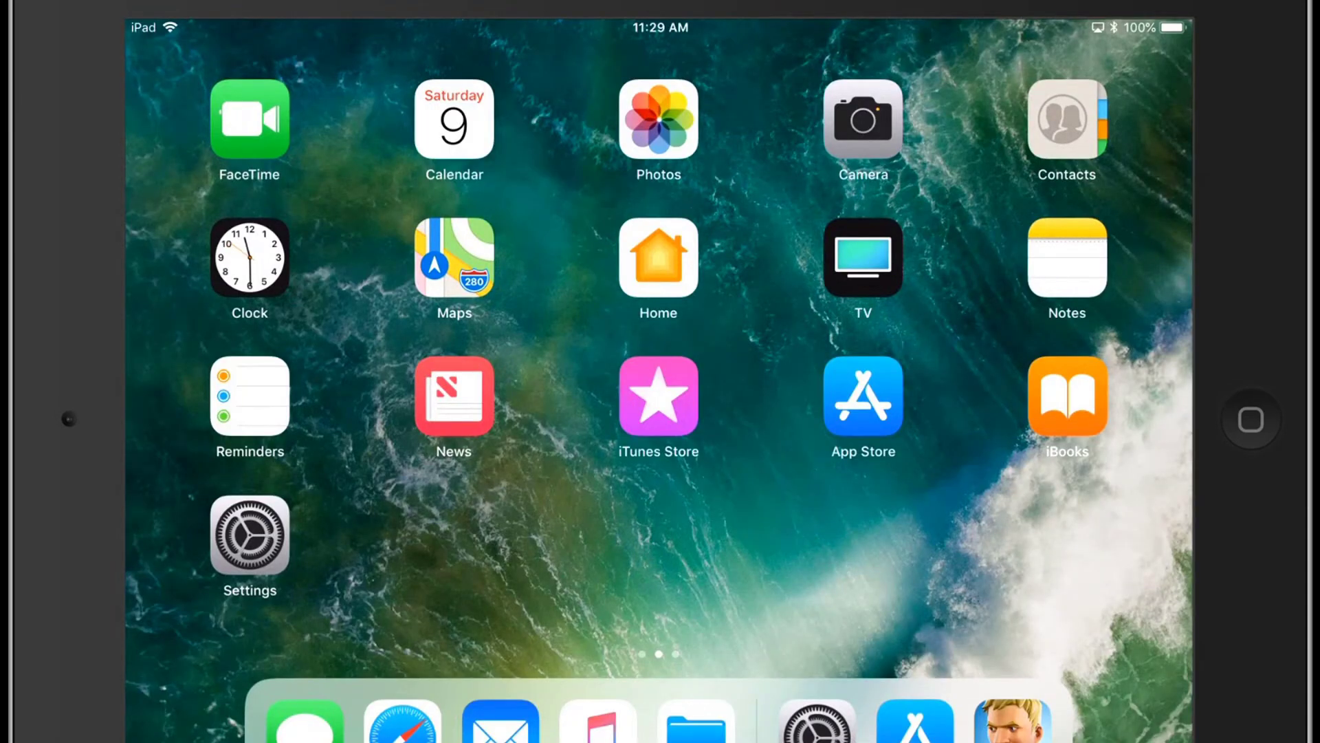
Step: Open howtoanalyzedata.net in the iPad's Safari and scroll through its homepage
{"action": "left_click", "coordinate": [402, 721]}
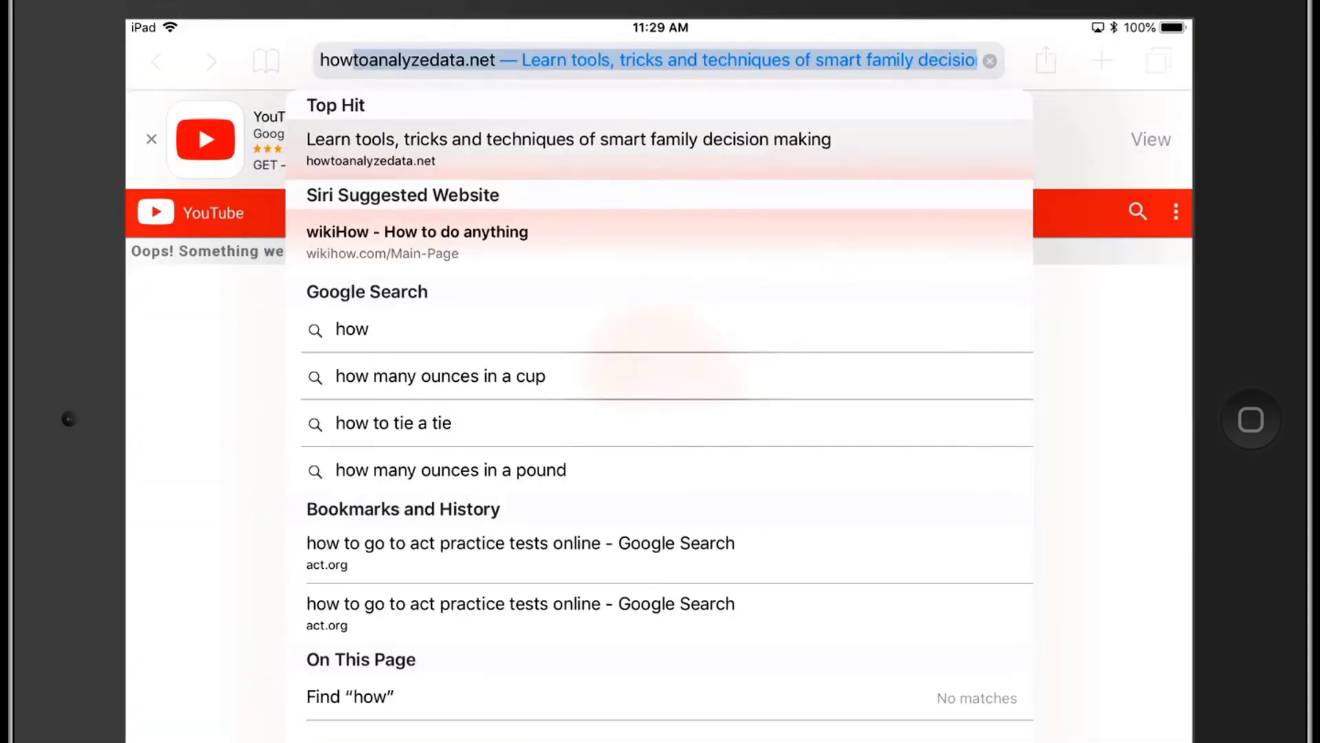
{"action": "key", "text": "Return"}
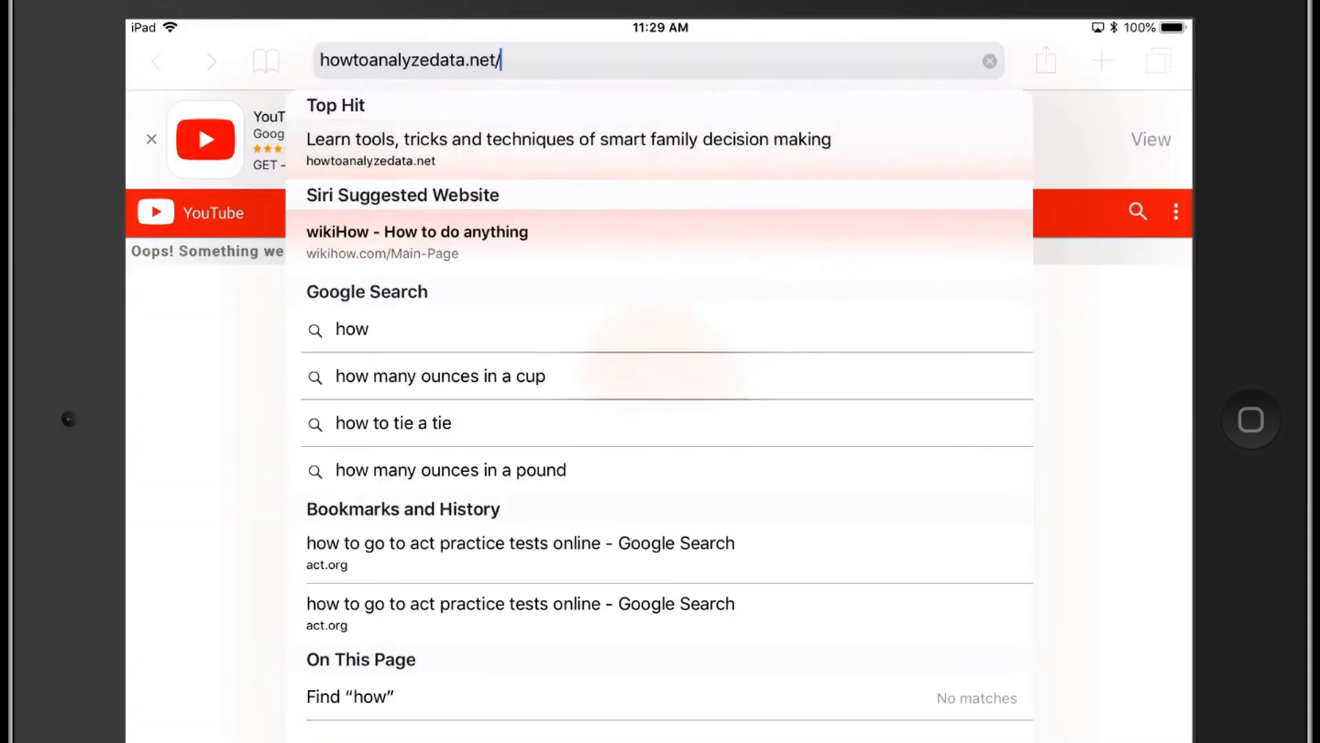
{"action": "scroll", "coordinate": [659, 378], "scroll_direction": "down", "scroll_amount": 5}
{"action": "scroll", "coordinate": [659, 378], "scroll_direction": "down", "scroll_amount": 15}
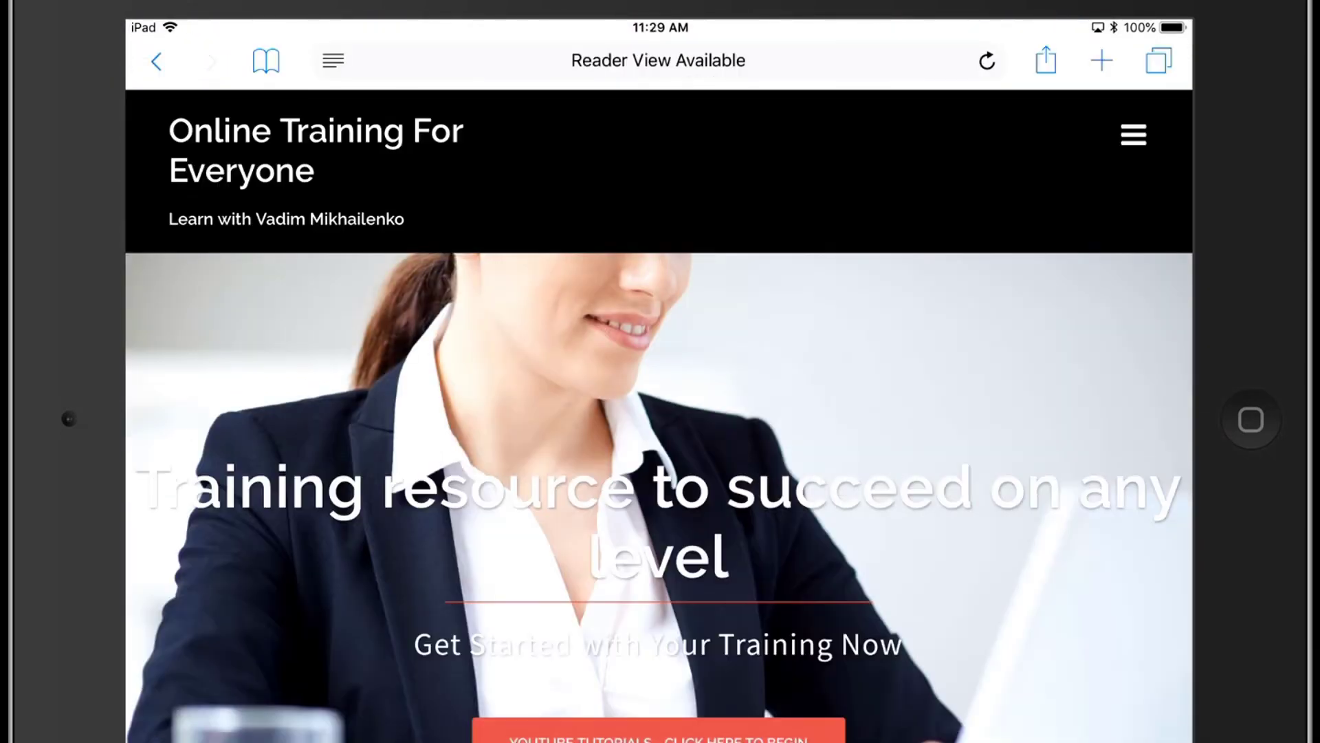
{"action": "scroll", "coordinate": [659, 413], "scroll_direction": "down", "scroll_amount": 10}
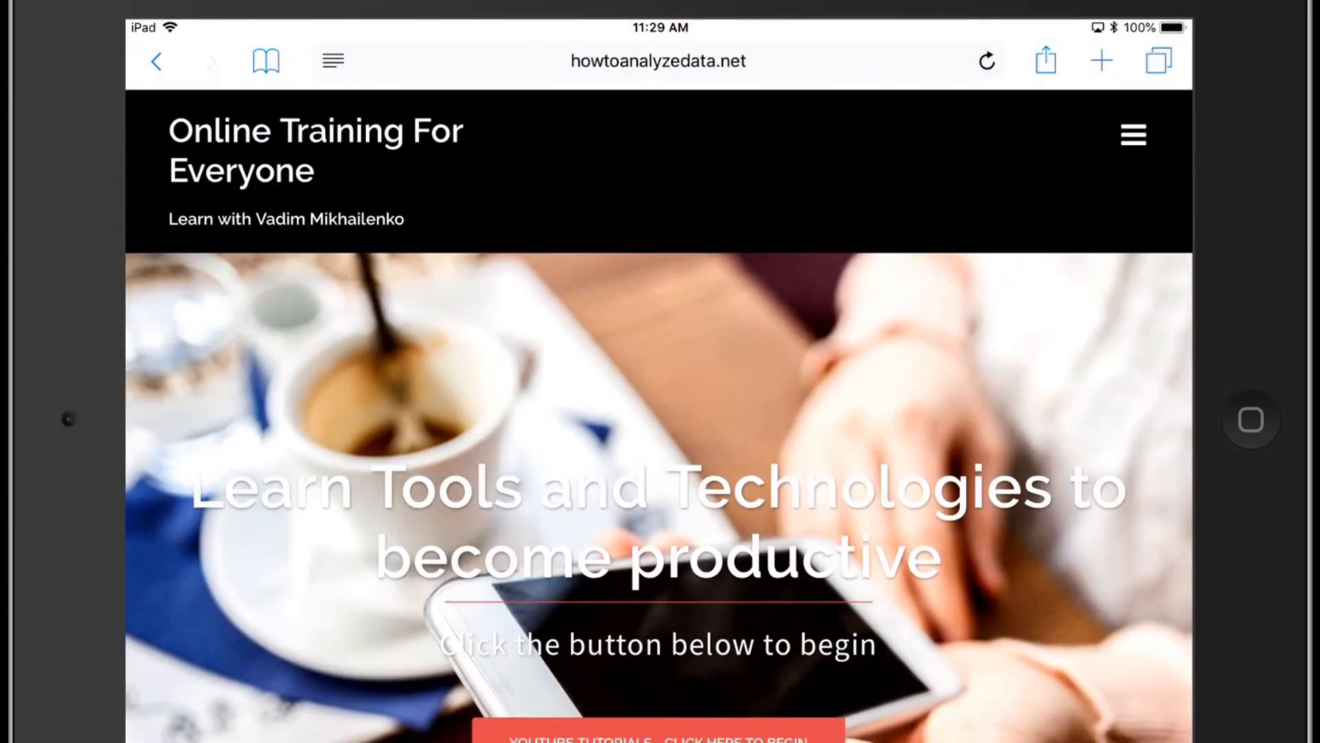